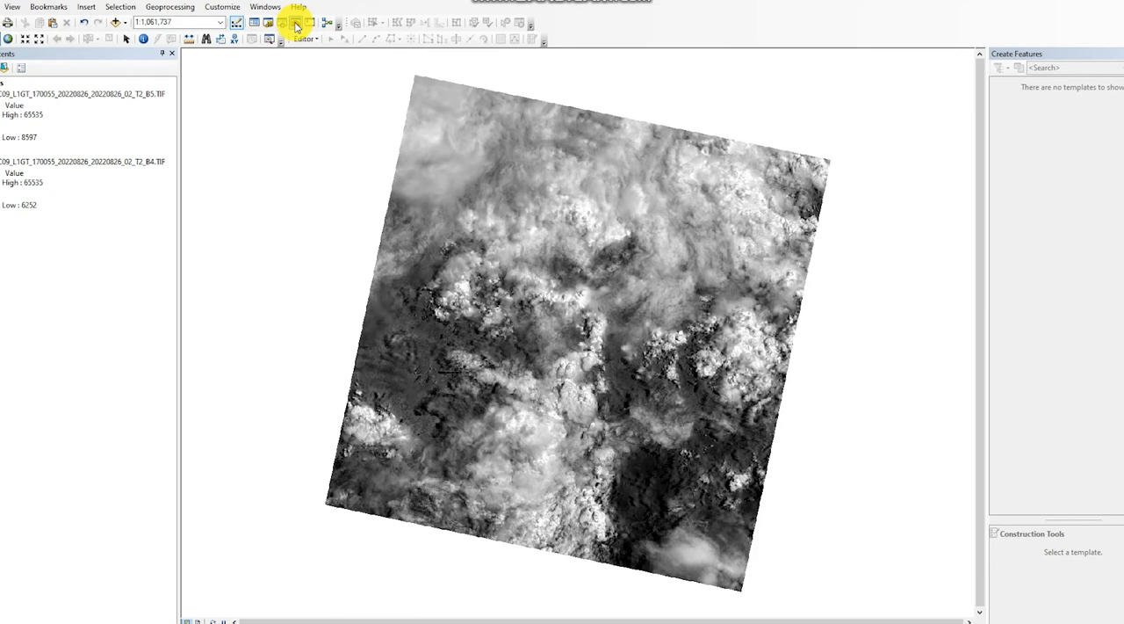
Start a Raster Calculator expression with the numerator Float("LC09_L1GT_170055_20220826_20220826_02_T2_B5.TIF" - "LC09_L1GT_170055_20220826_20220826_02_T2_B4.TIF").
click(296, 24)
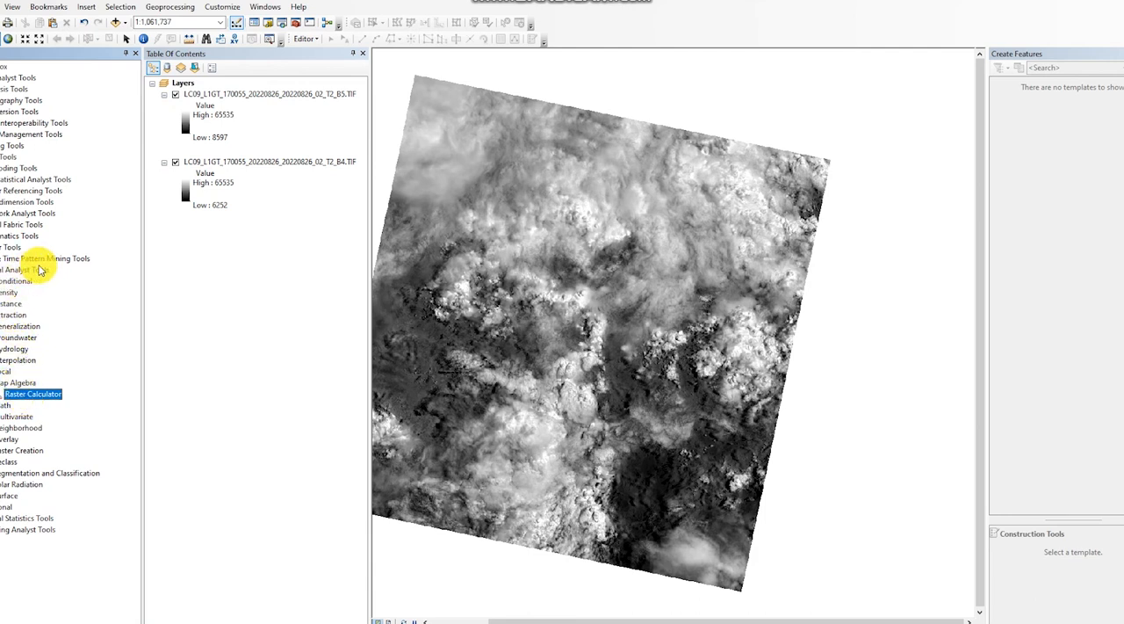
double_click(29, 397)
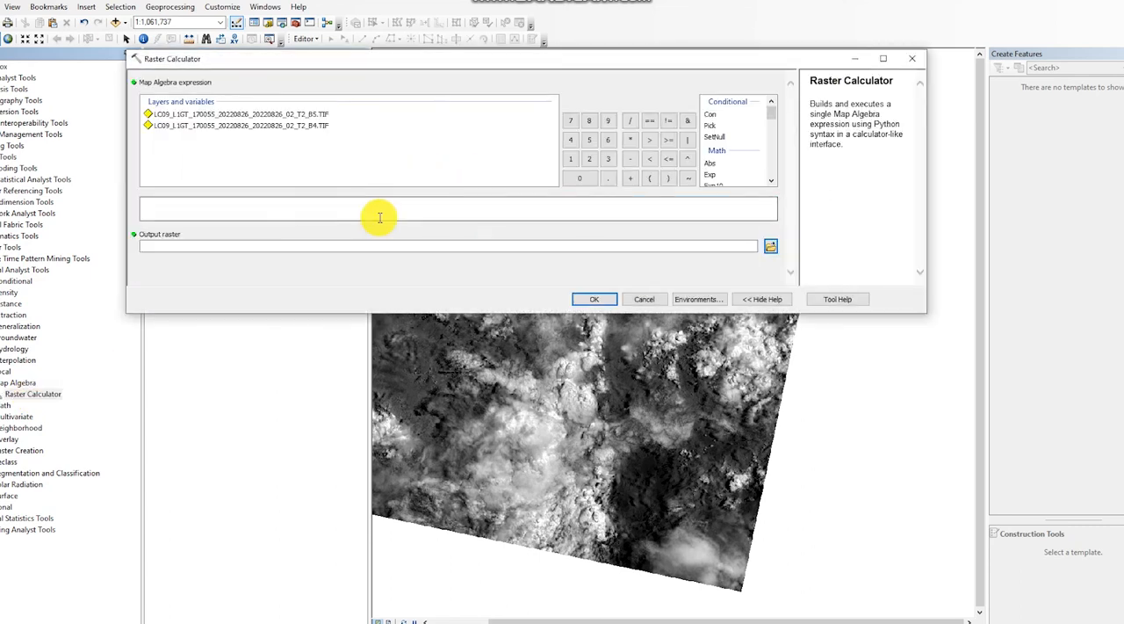
click(382, 216)
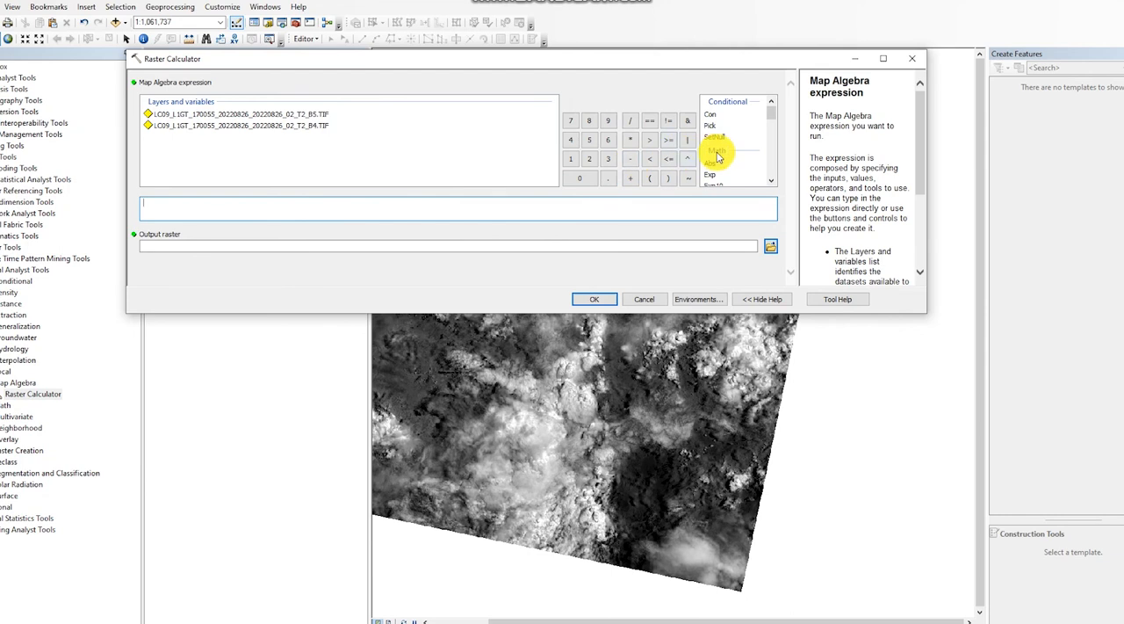
click(771, 180)
click(771, 180)
click(771, 180)
click(771, 180)
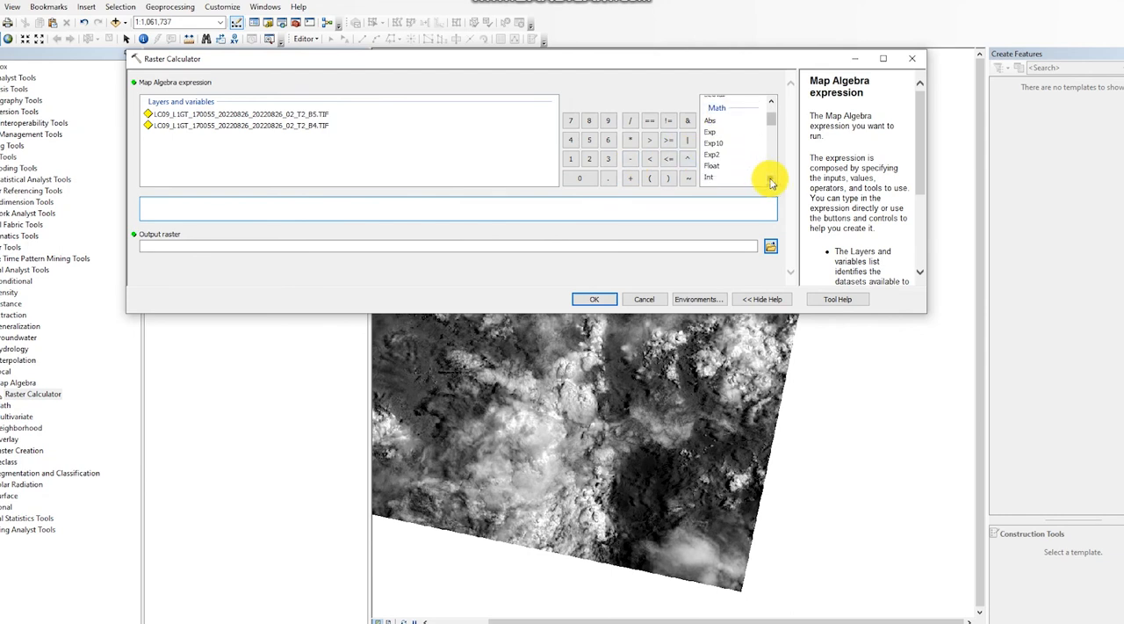
double_click(718, 167)
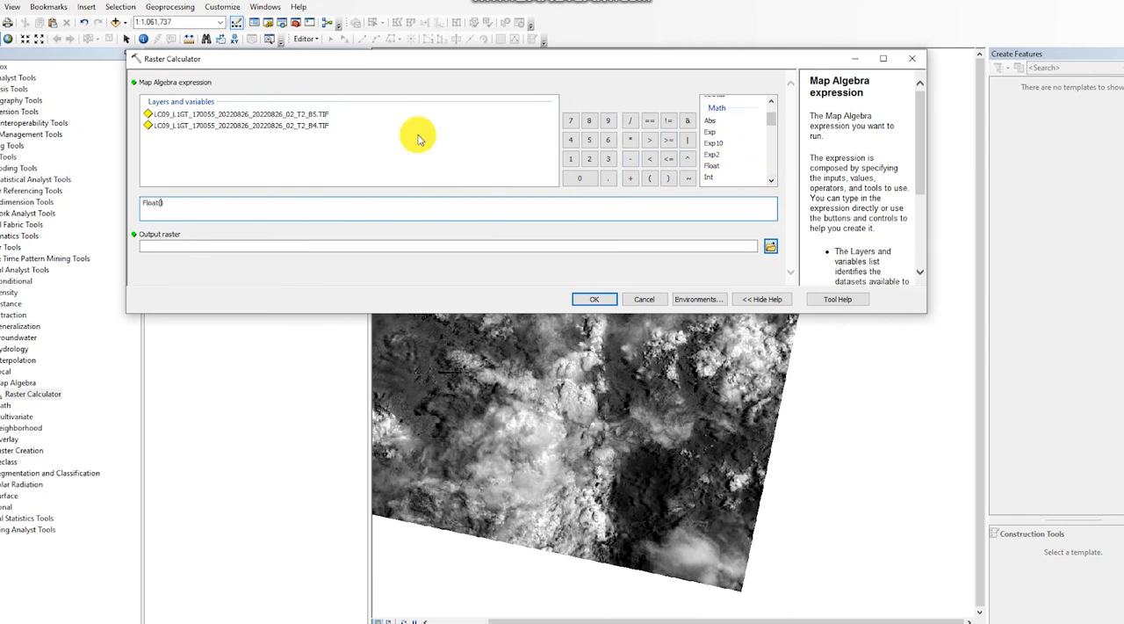
double_click(264, 114)
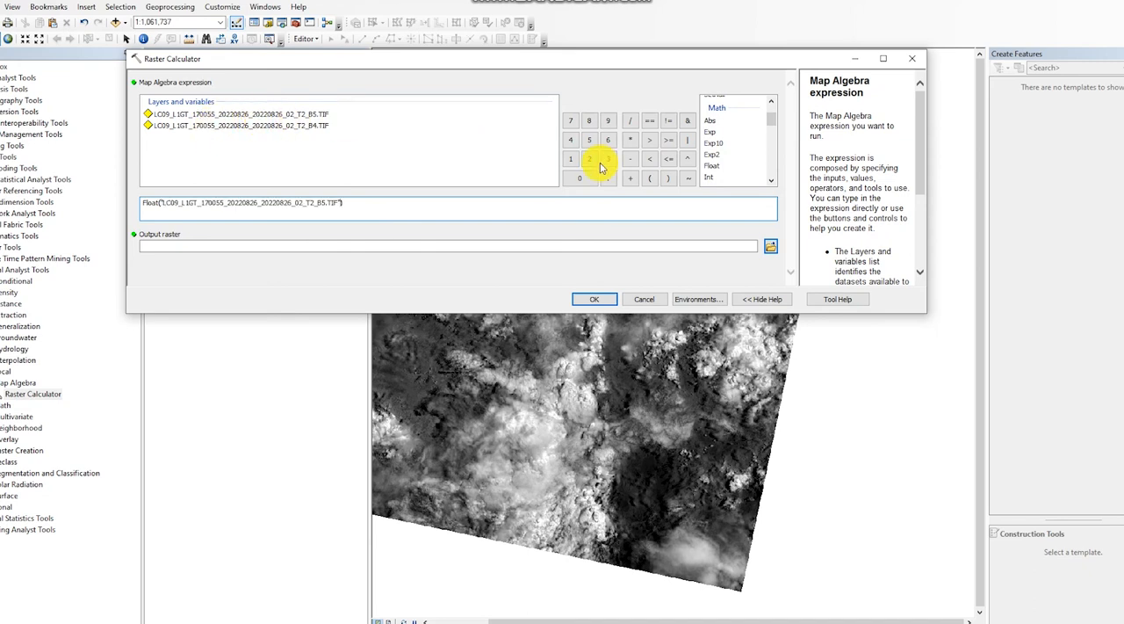
click(634, 162)
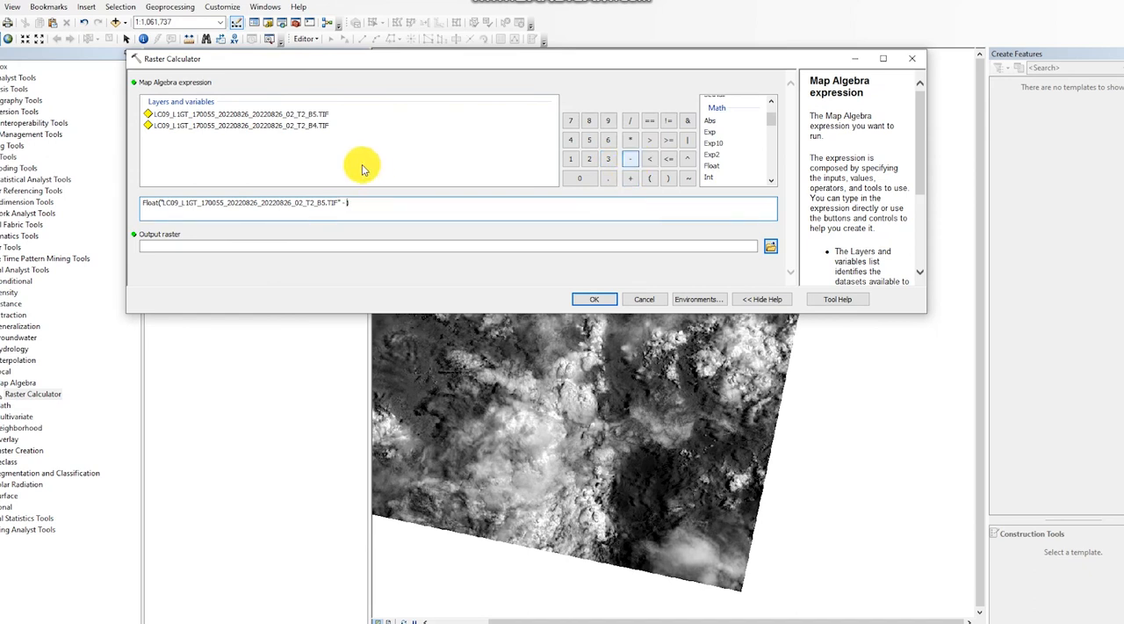
double_click(301, 126)
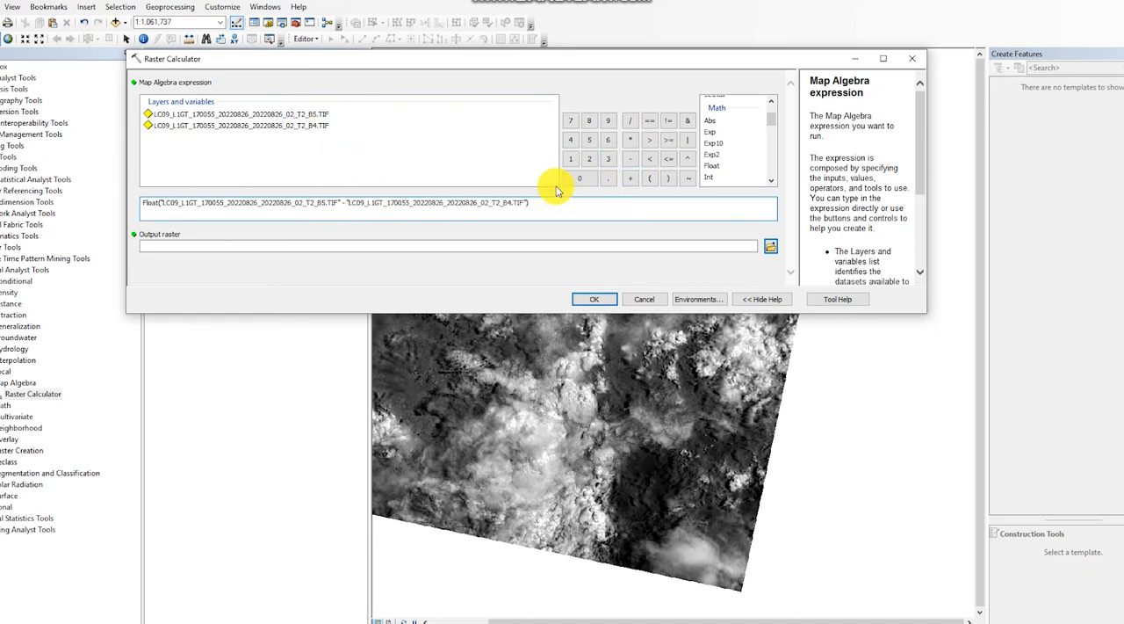
Divide the expression by Float of the B5 raster plus the B4 raster, and run the calculation.
click(534, 204)
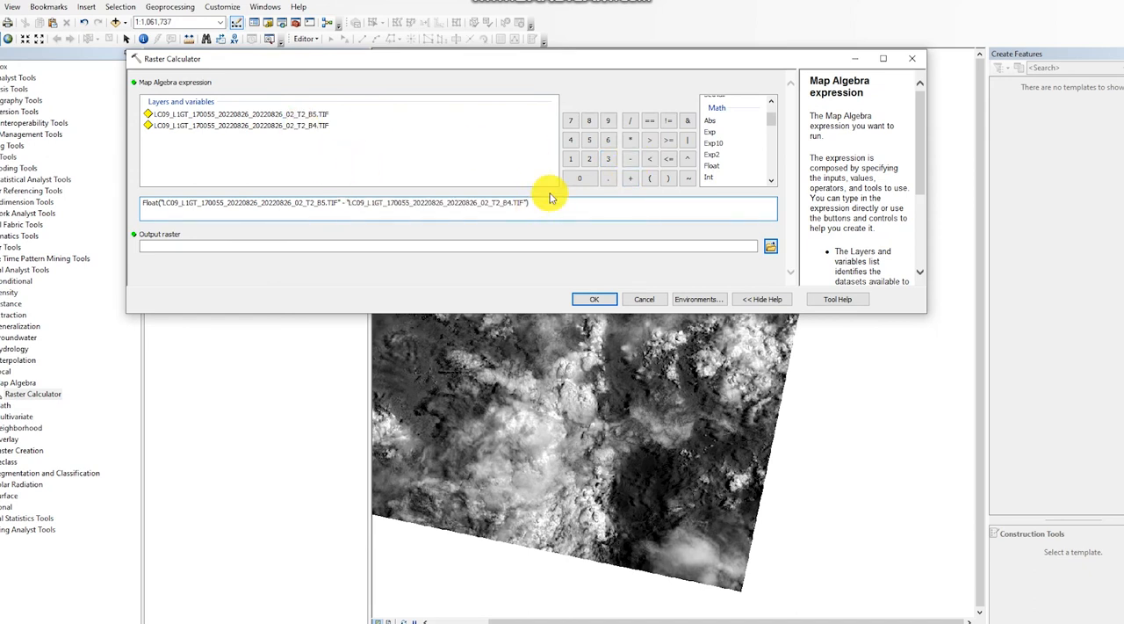
click(629, 120)
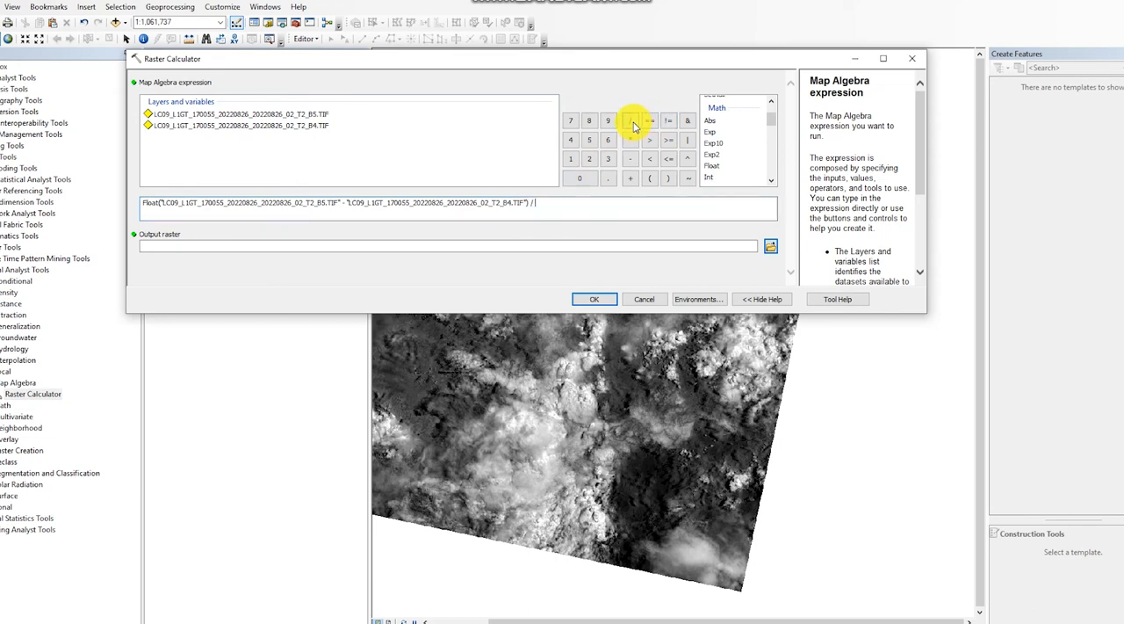
double_click(715, 167)
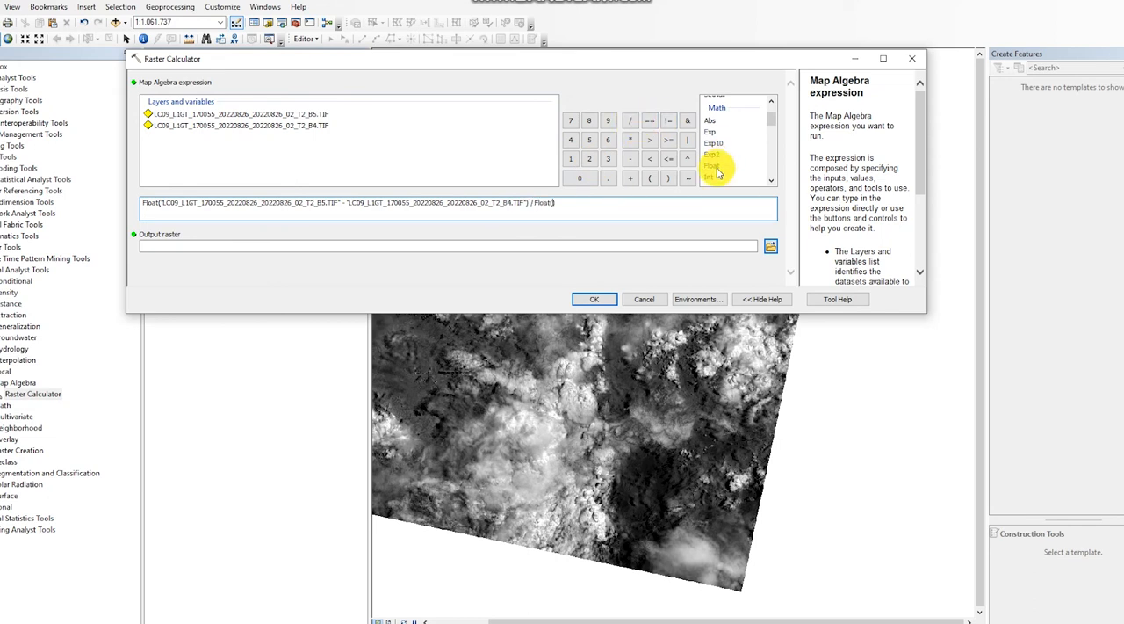
double_click(304, 115)
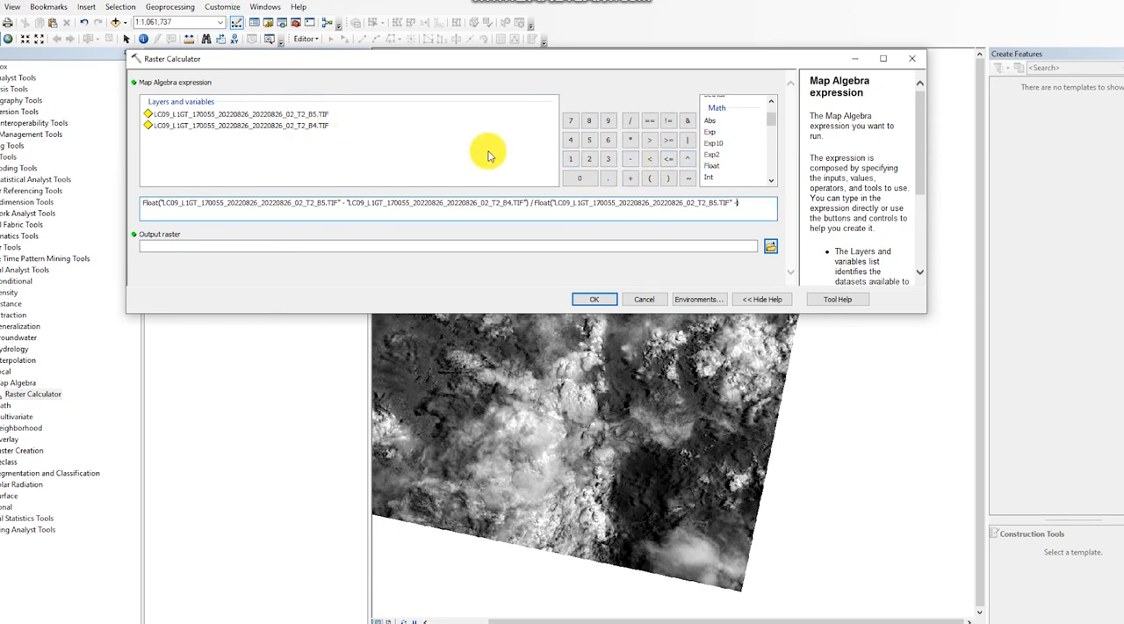
click(630, 179)
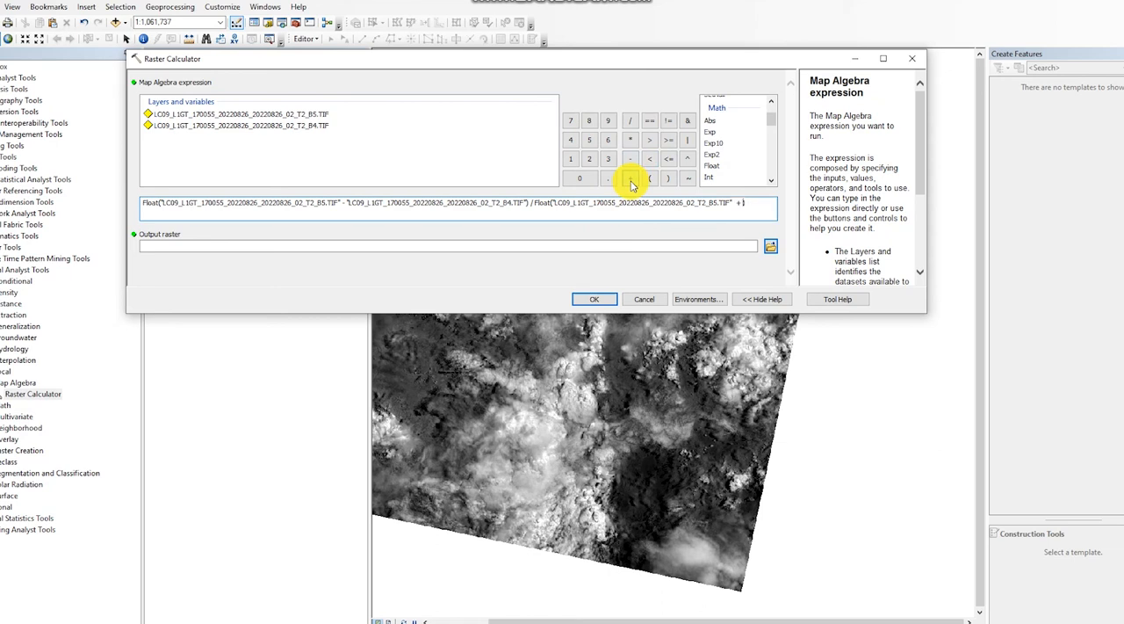
double_click(249, 126)
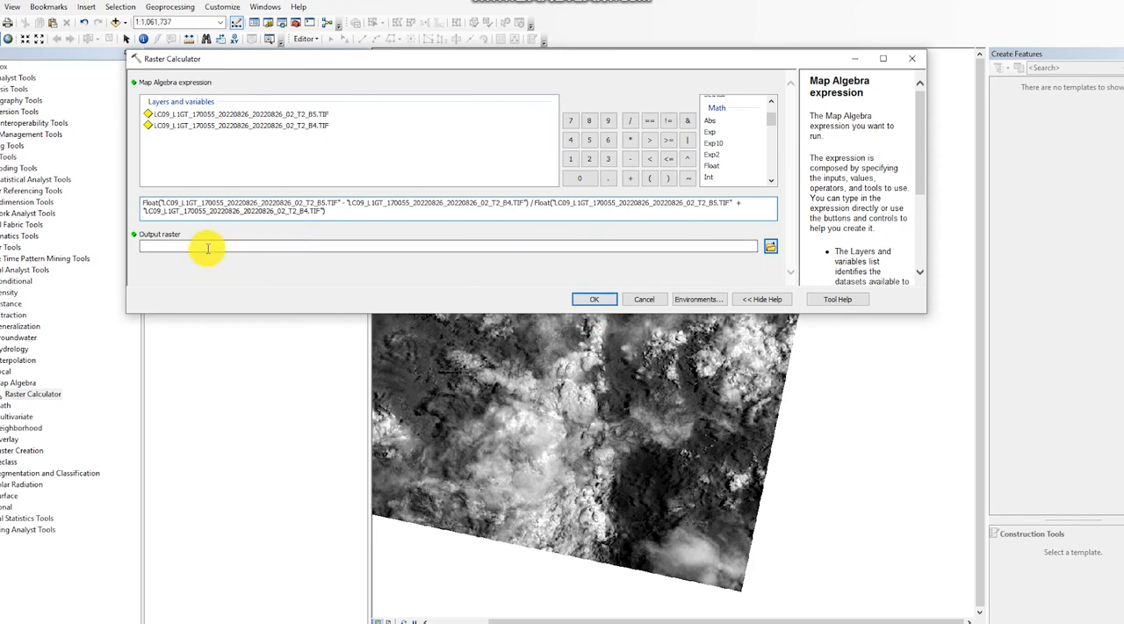
click(595, 300)
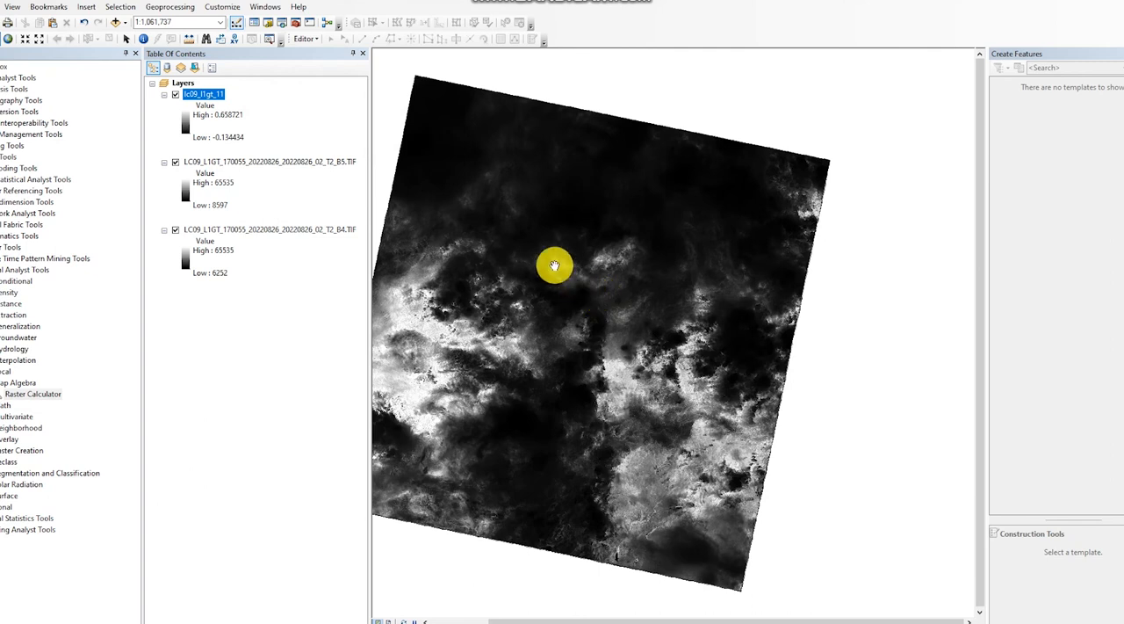
Remove the B5 and B4 band layers from the map and close the toolbox window.
click(241, 162)
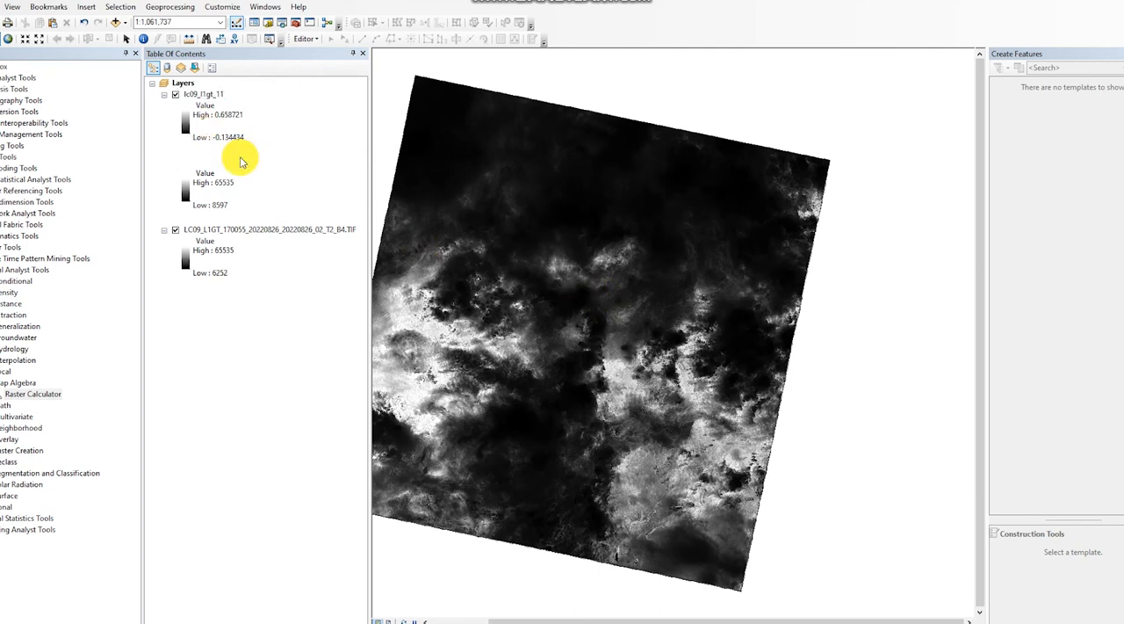
right_click(241, 160)
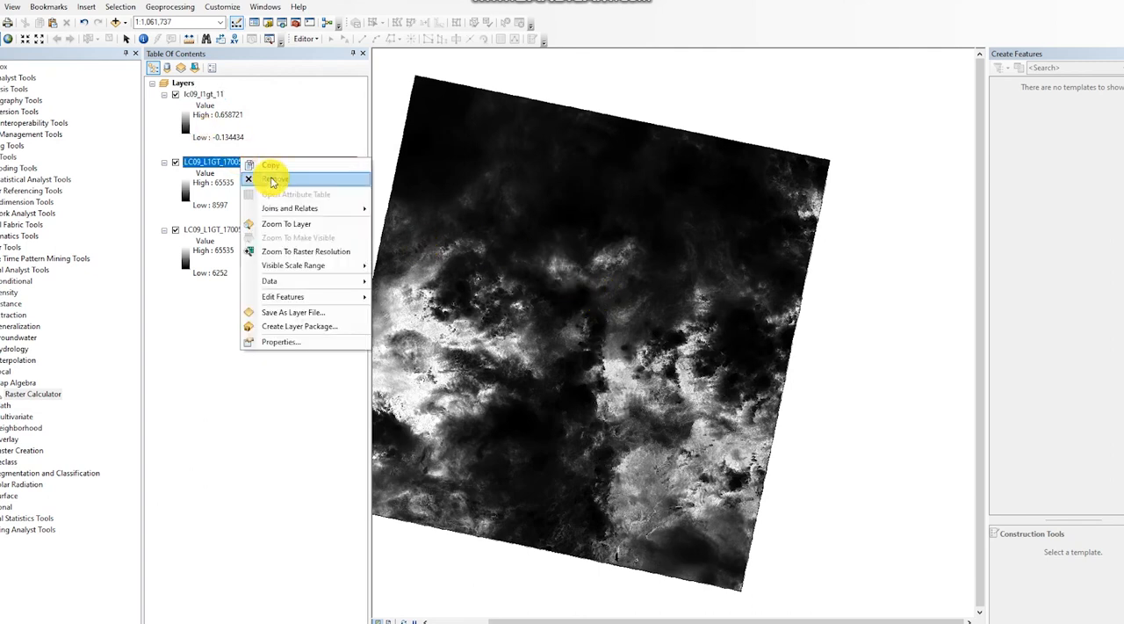
click(272, 179)
right_click(266, 166)
click(294, 181)
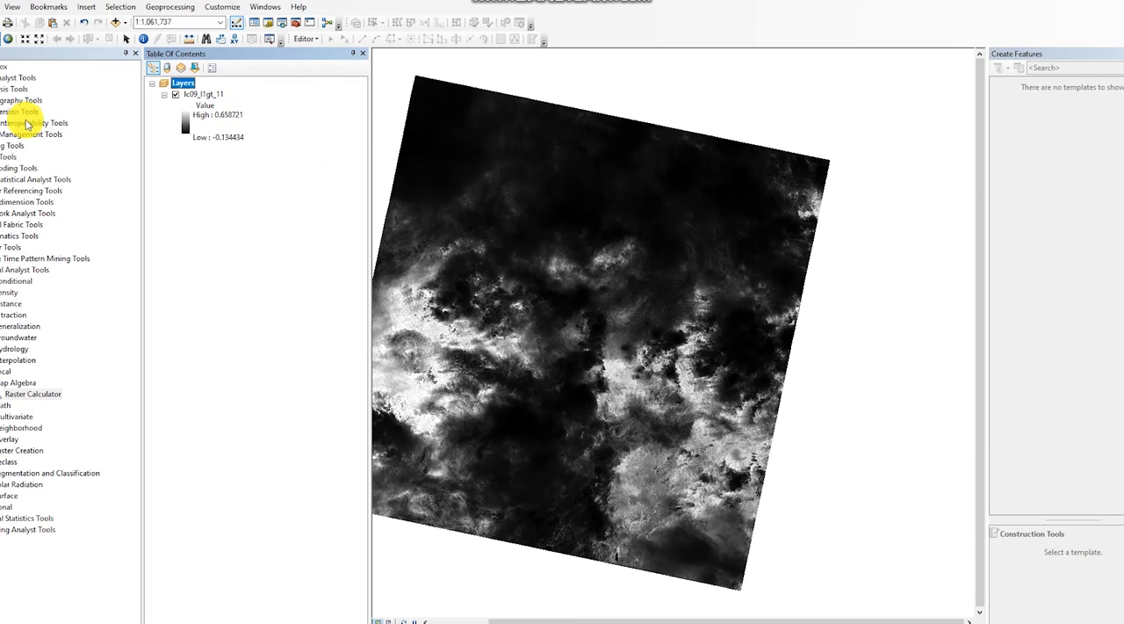
click(137, 54)
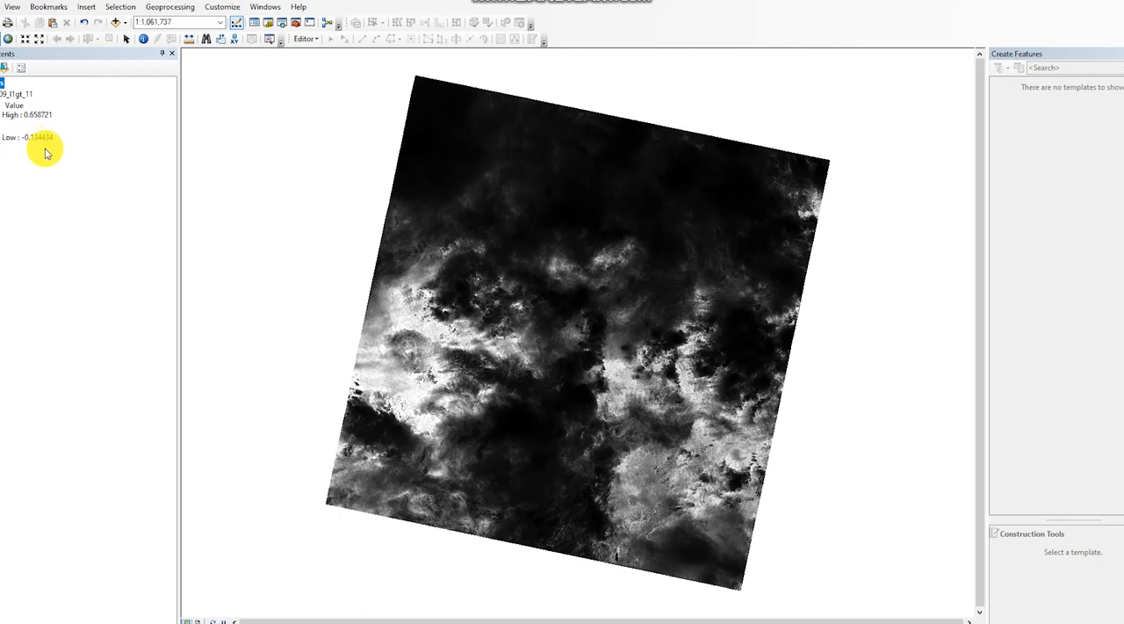
Switch the lc09_l1gt_11 layer's symbology to Classified with 4 classes.
click(22, 97)
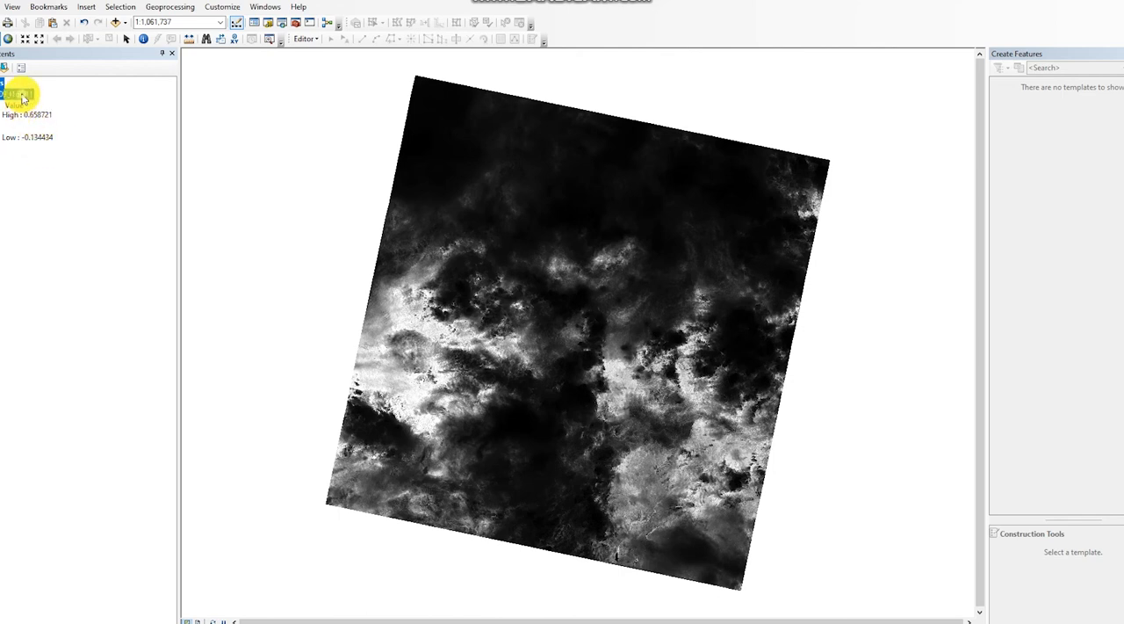
right_click(19, 94)
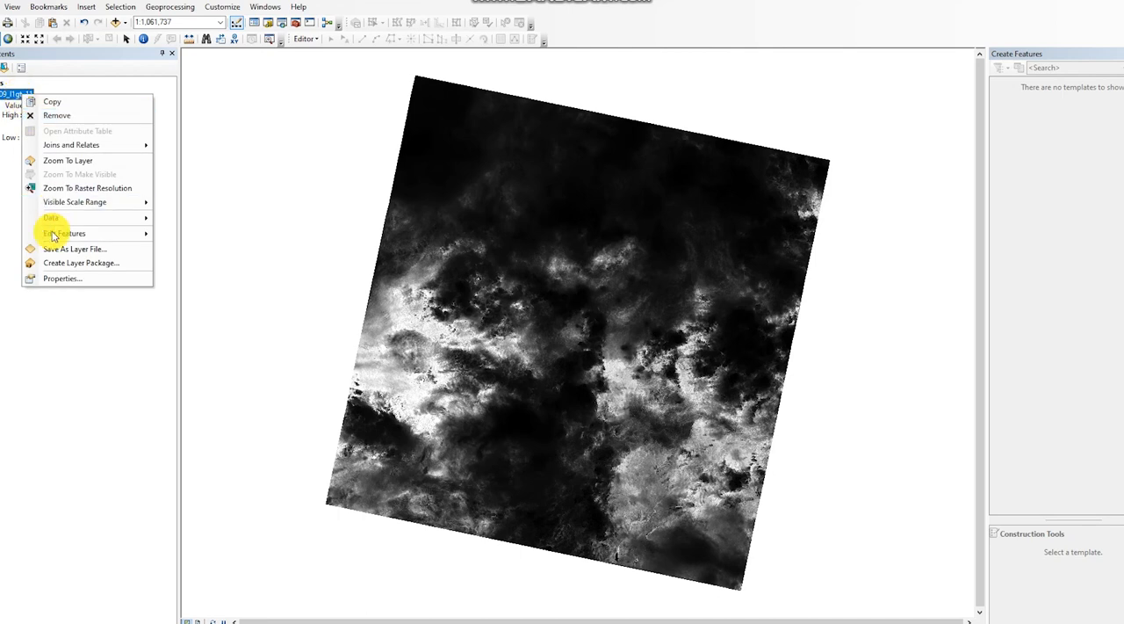
click(56, 280)
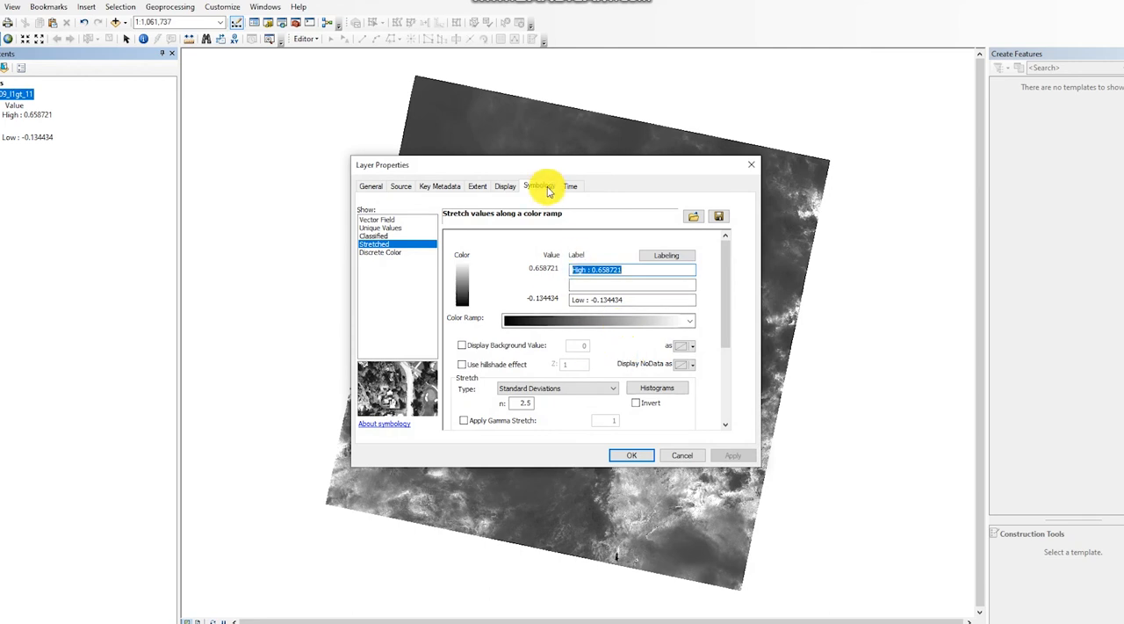
click(378, 236)
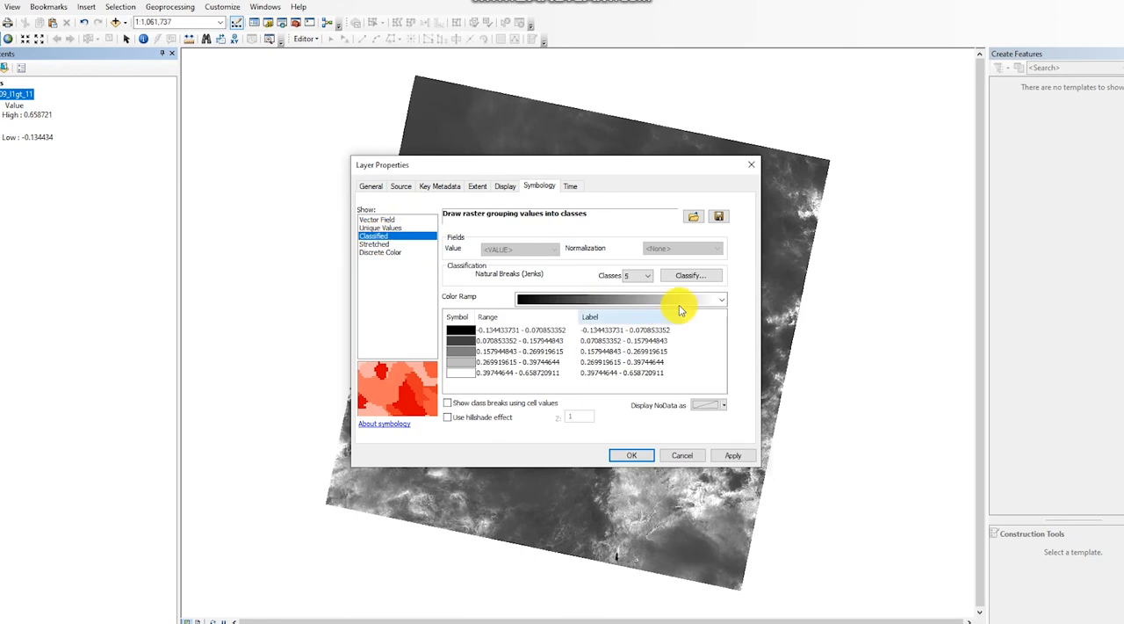
click(636, 277)
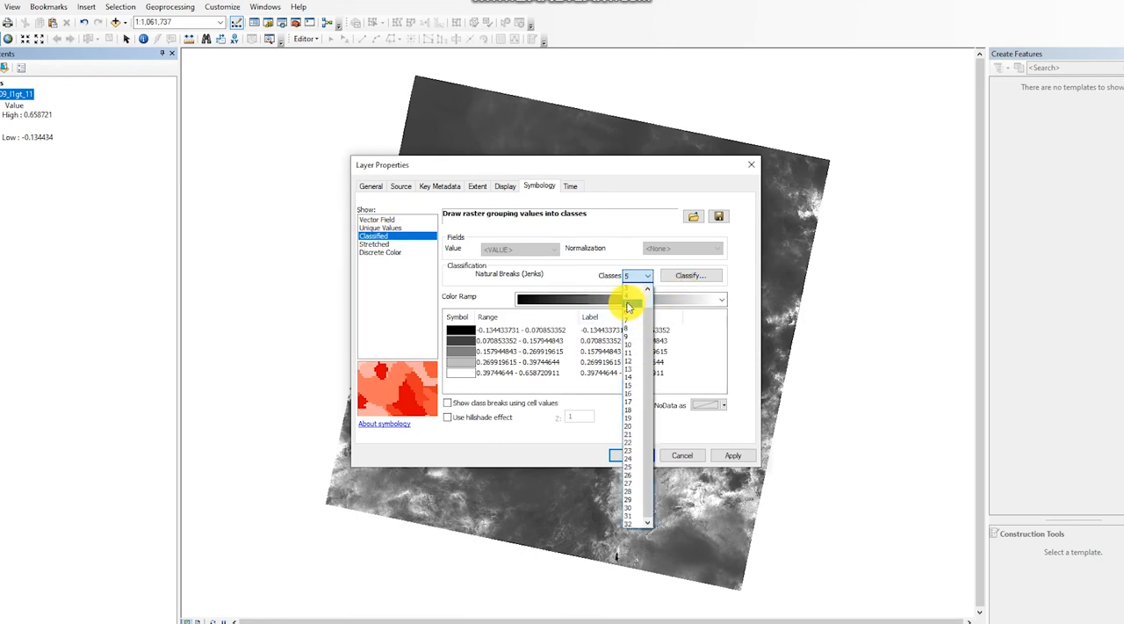
click(628, 297)
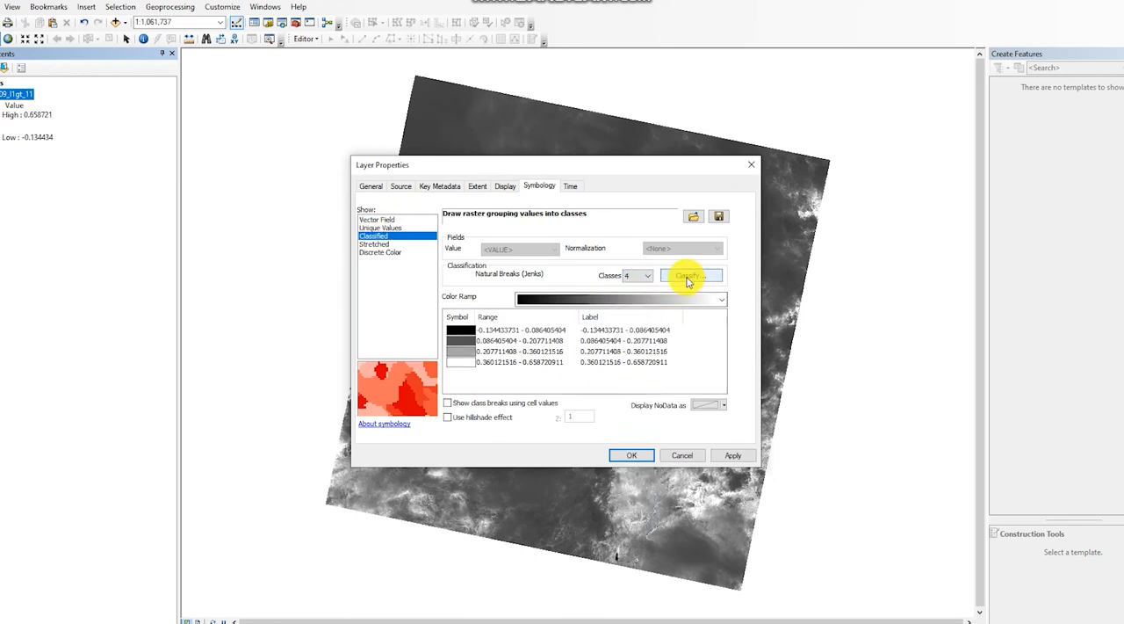
Set the first three class break values to 0, 0.2 and 0.4, and accept the classification.
click(686, 278)
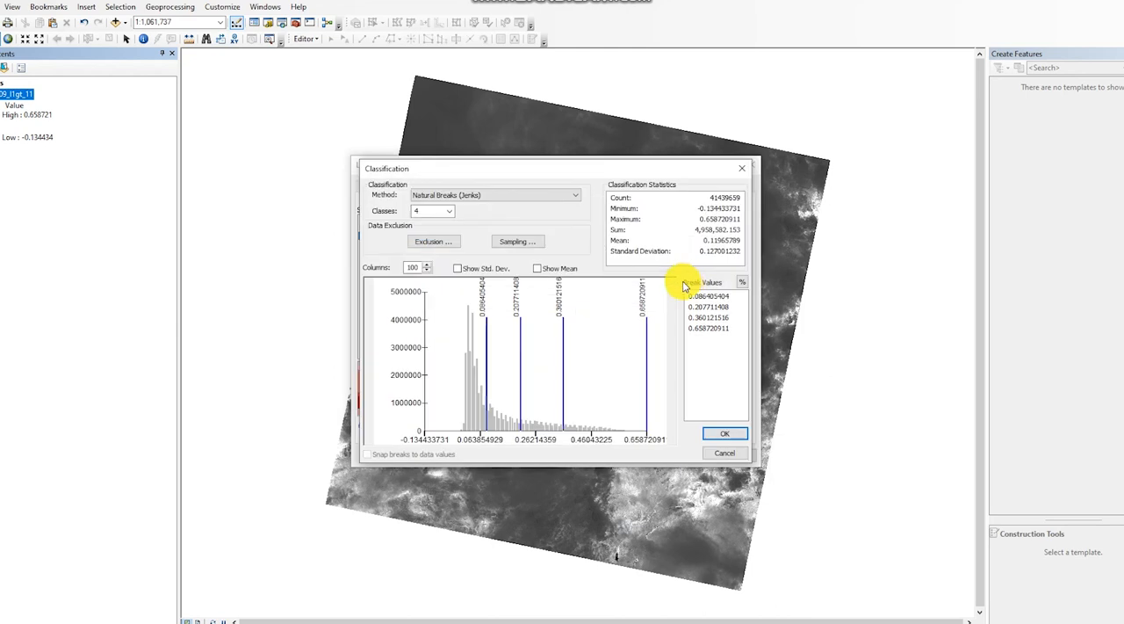
click(712, 297)
text(0)
key(Return)
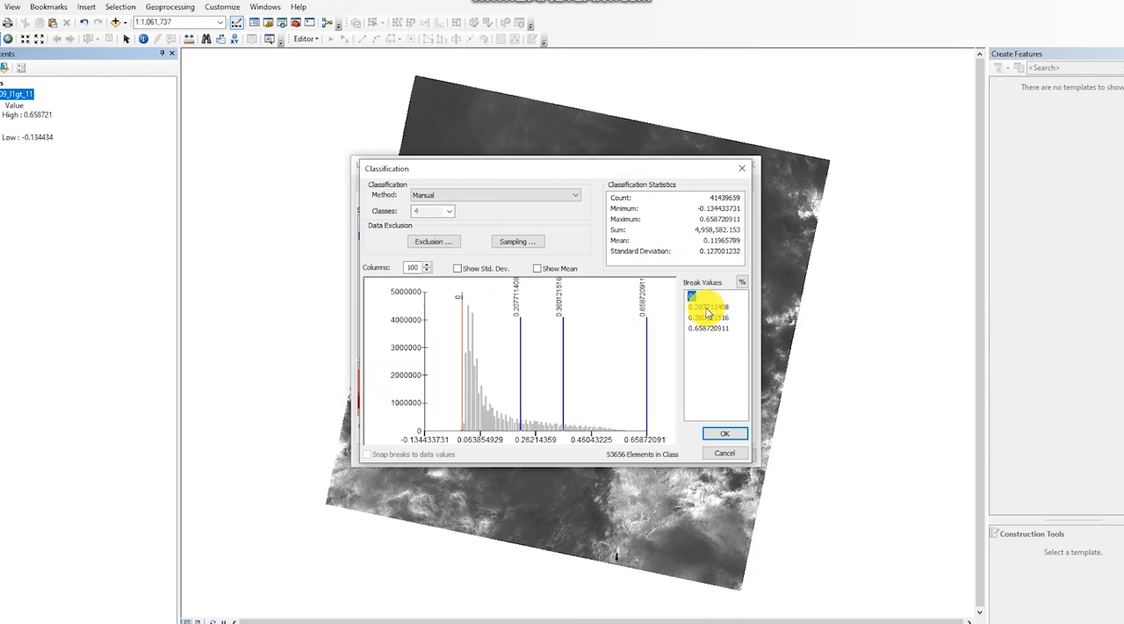
click(708, 308)
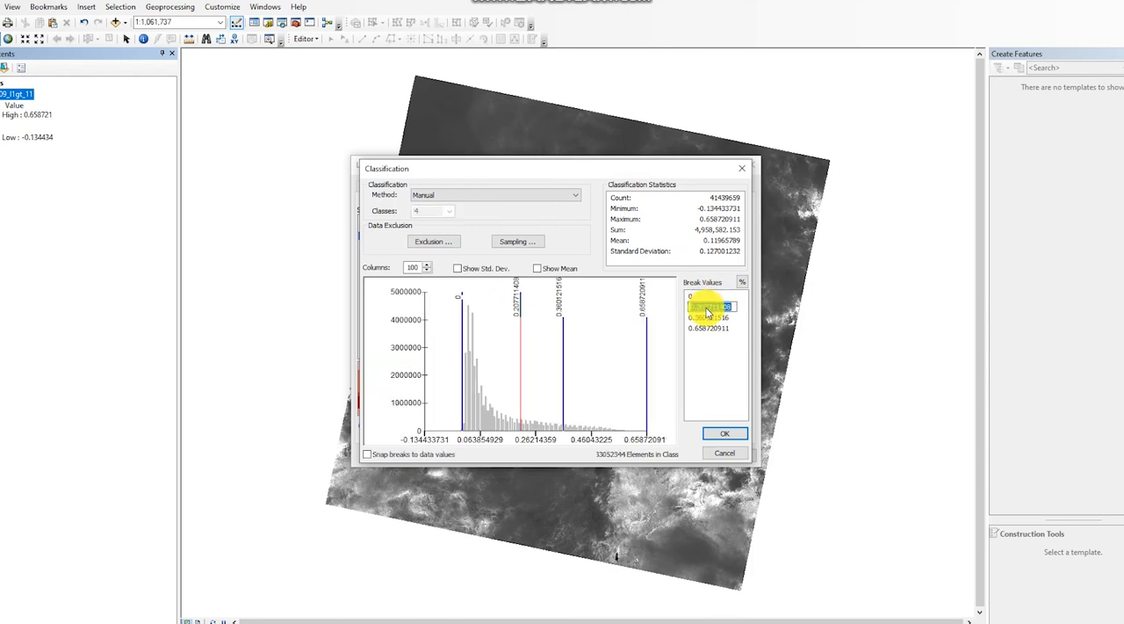
text(0.2)
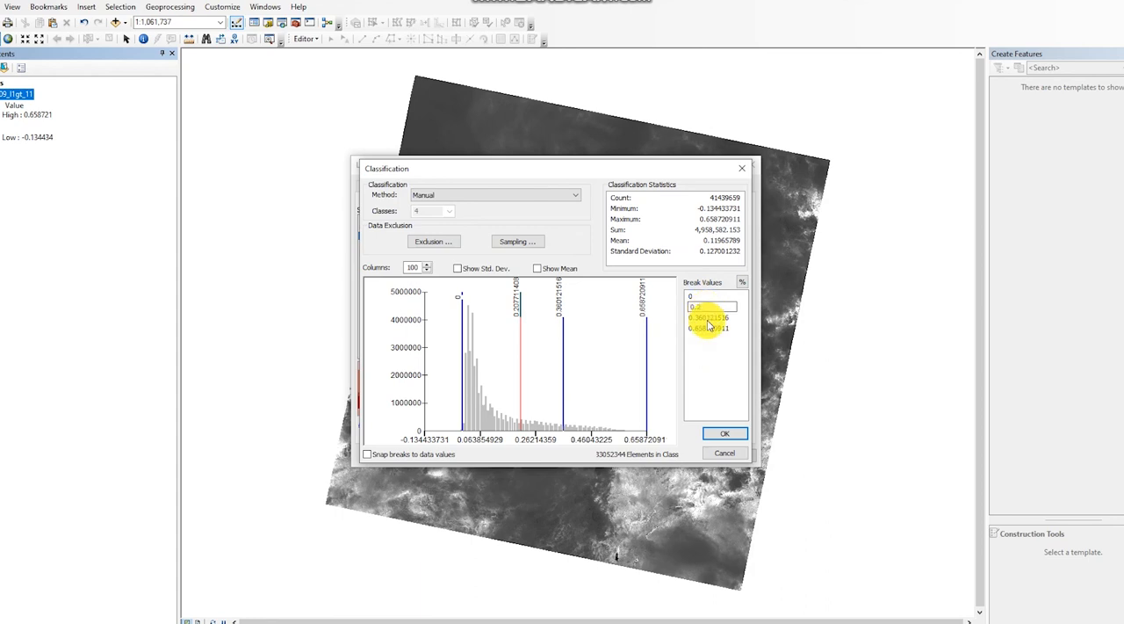
key(Return)
double_click(707, 319)
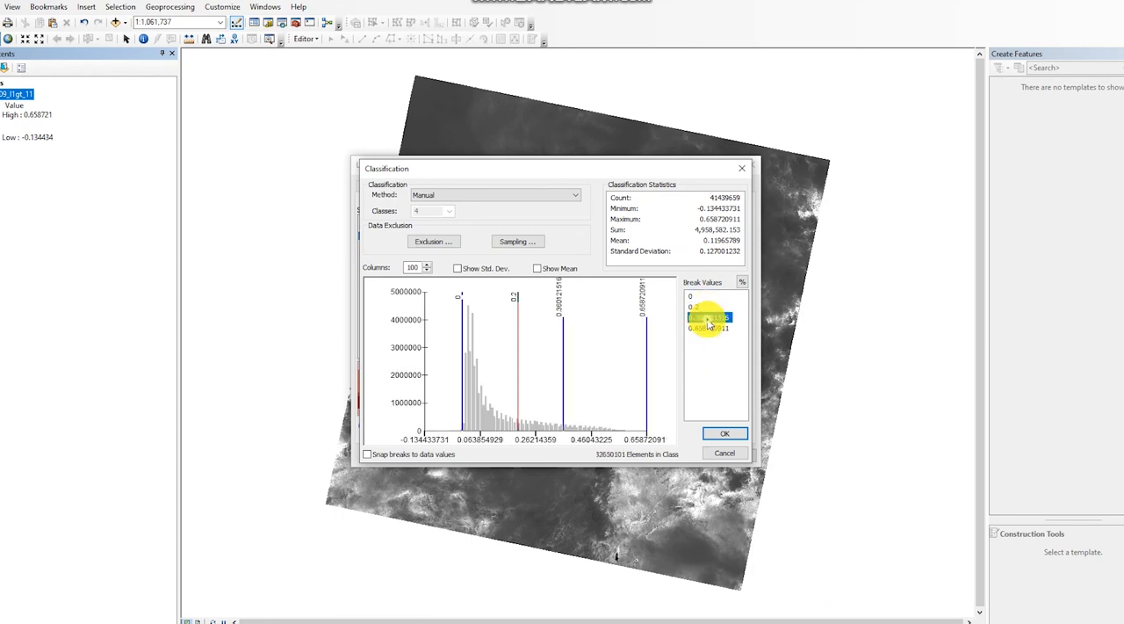
text(0.)
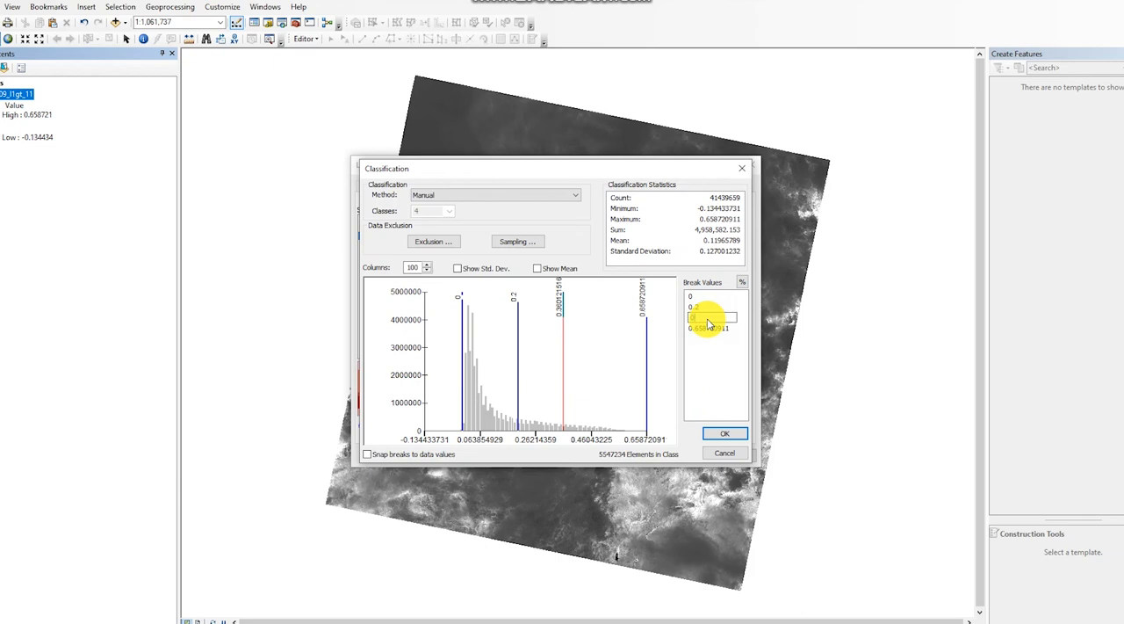
text(4)
key(Return)
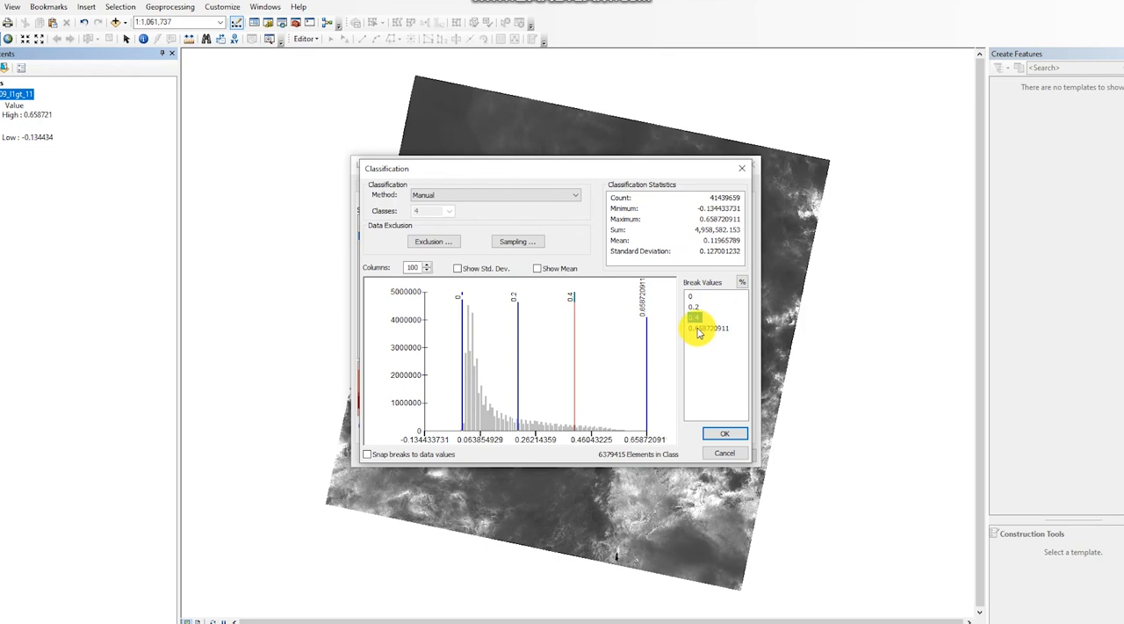
click(734, 436)
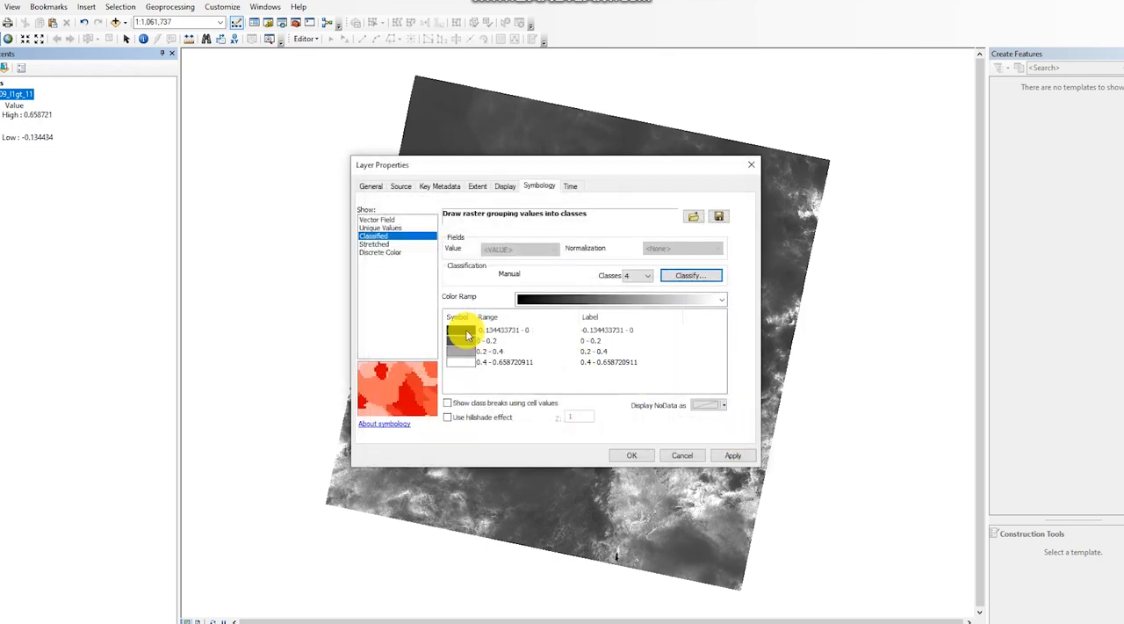
Change the symbol color of the lowest class, the range ending at 0.
click(465, 329)
click(466, 330)
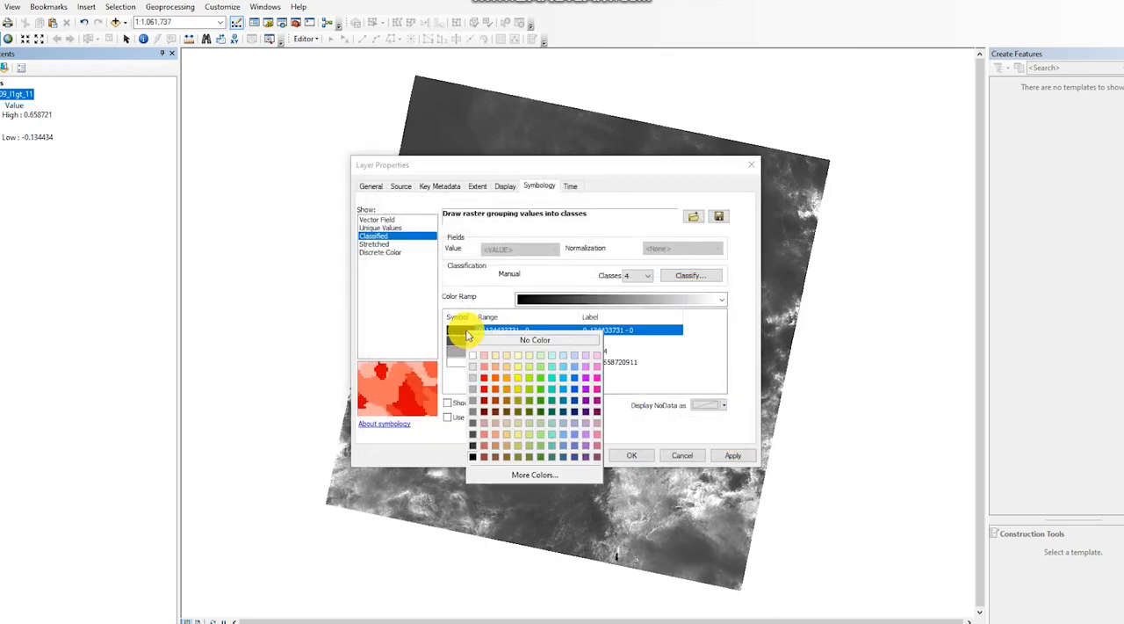
click(535, 376)
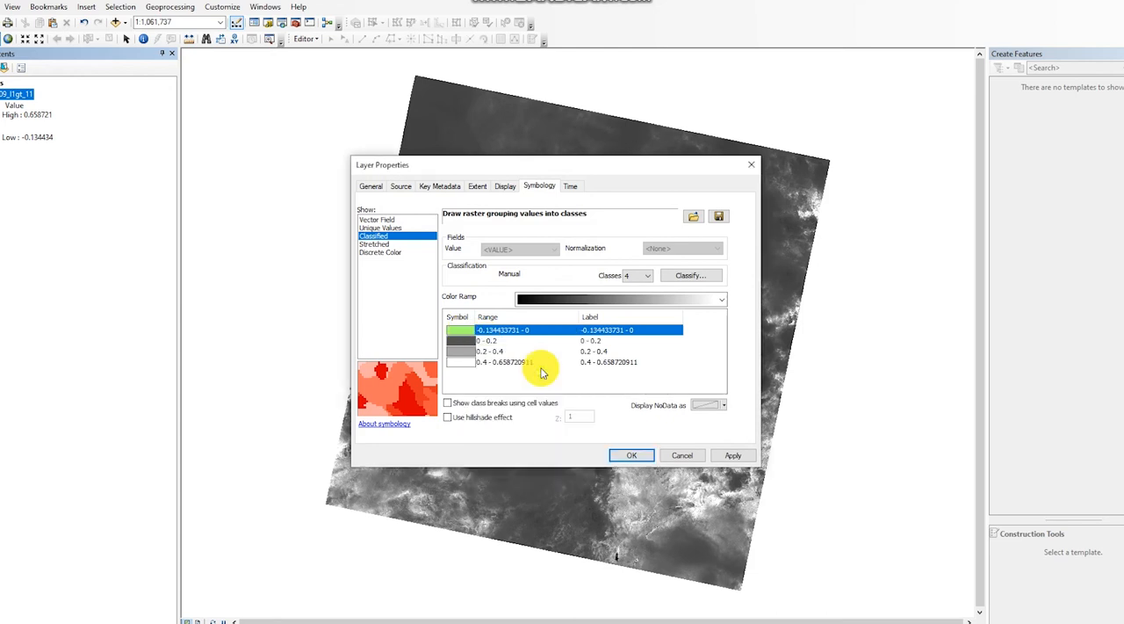
Color the lowest class, ending at 0, pale yellow-orange and the 0 - 0.2 class light green.
click(458, 334)
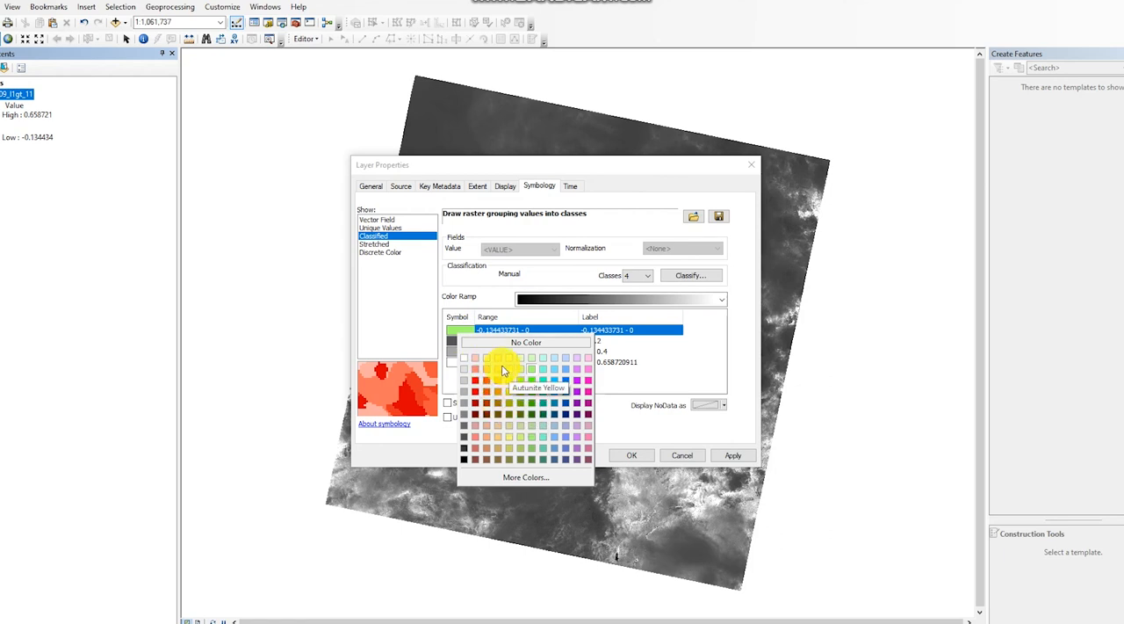
click(498, 368)
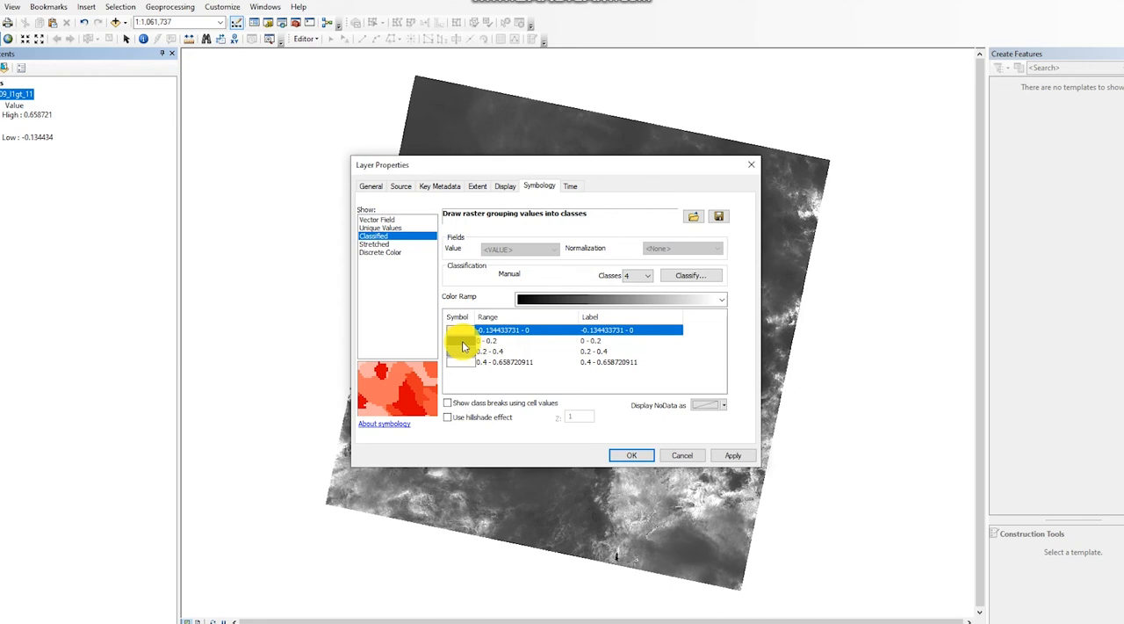
click(458, 341)
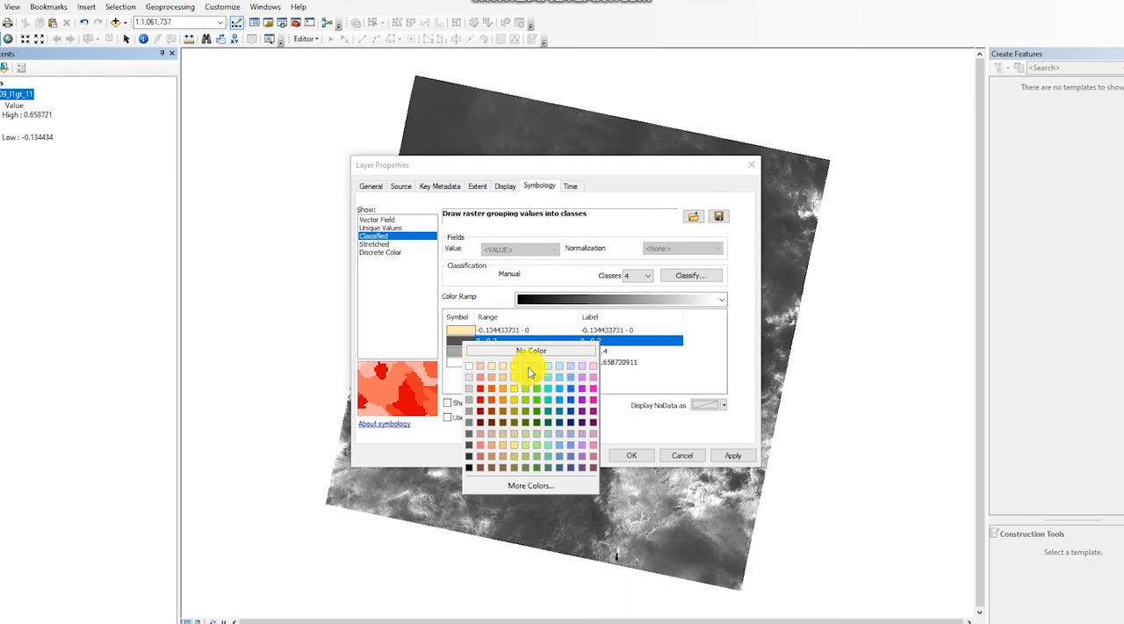
click(536, 383)
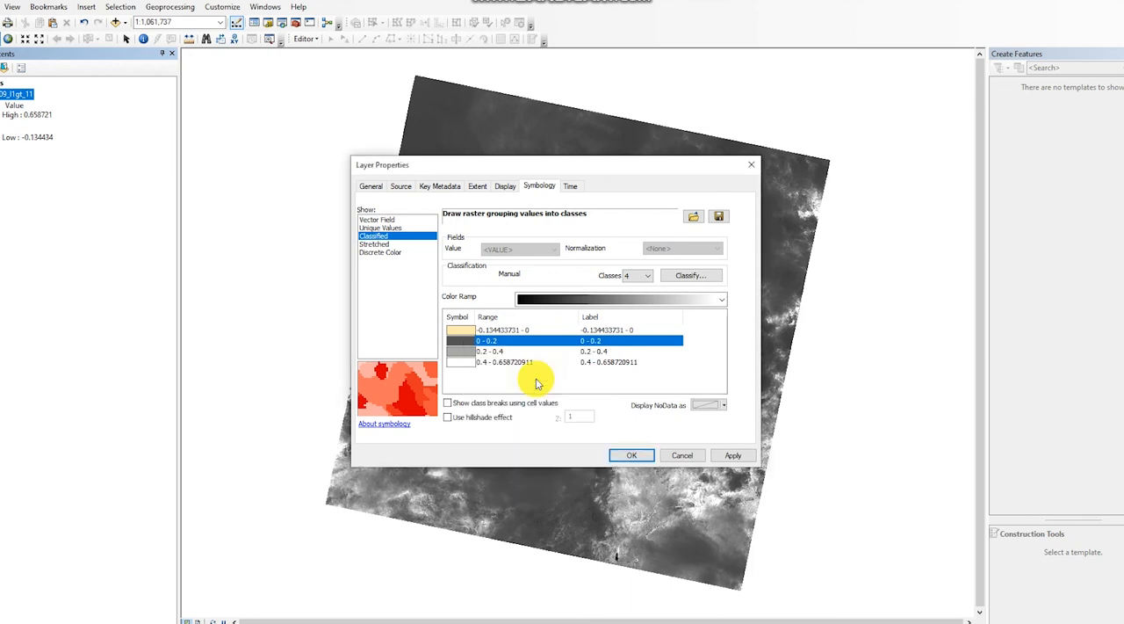
Color the 0.2 - 0.4 class medium yellowish green and the highest class, starting at 0.4, dark green.
click(468, 353)
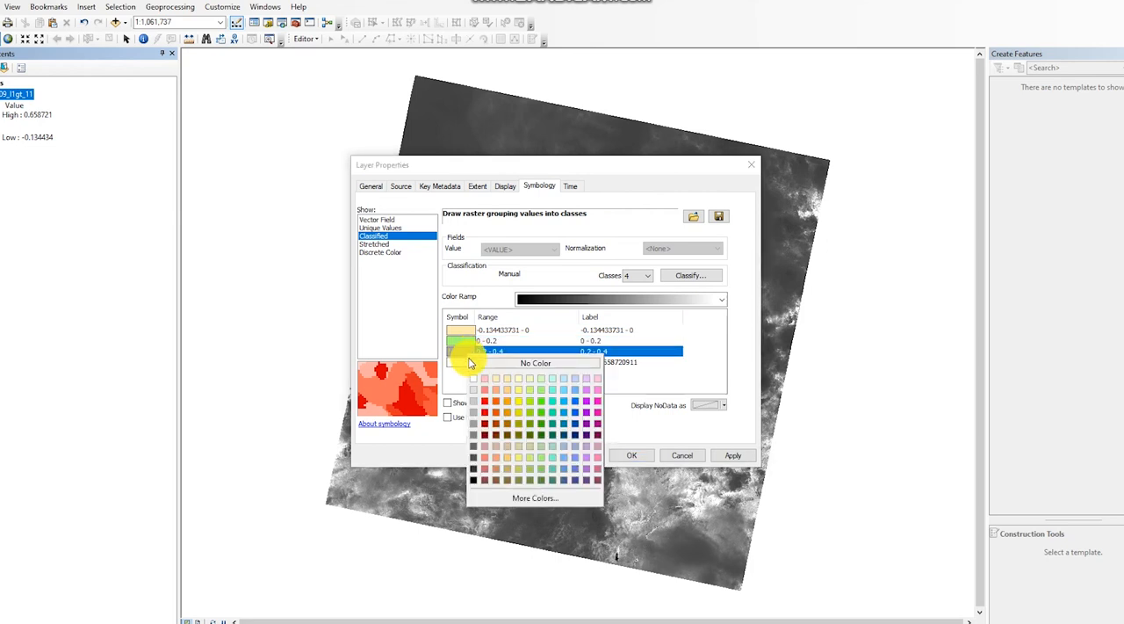
click(530, 412)
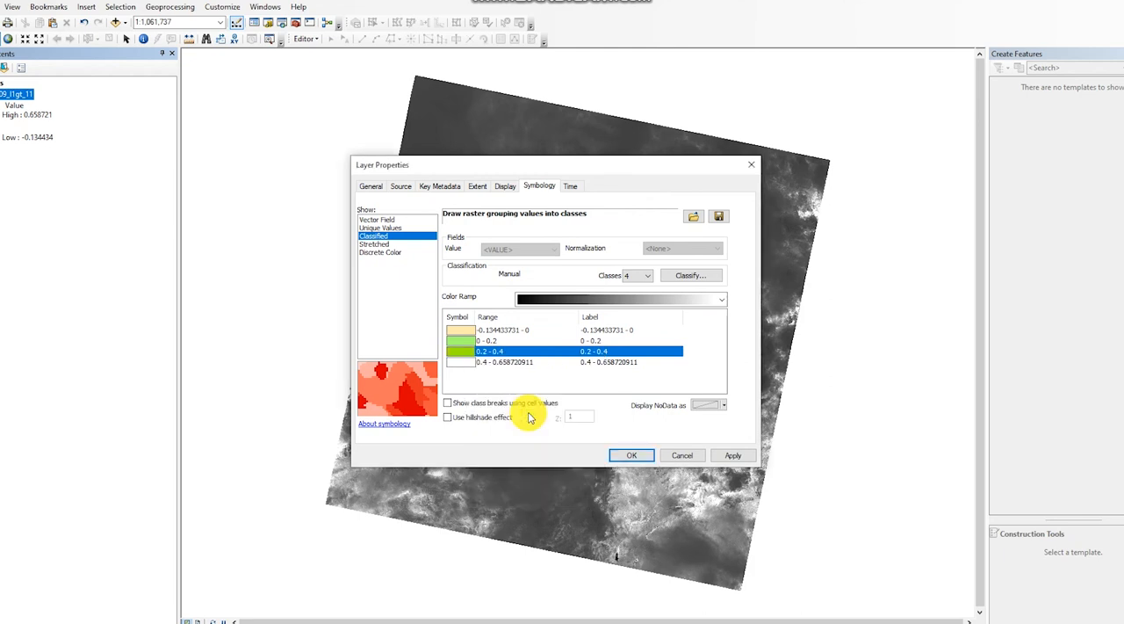
click(460, 362)
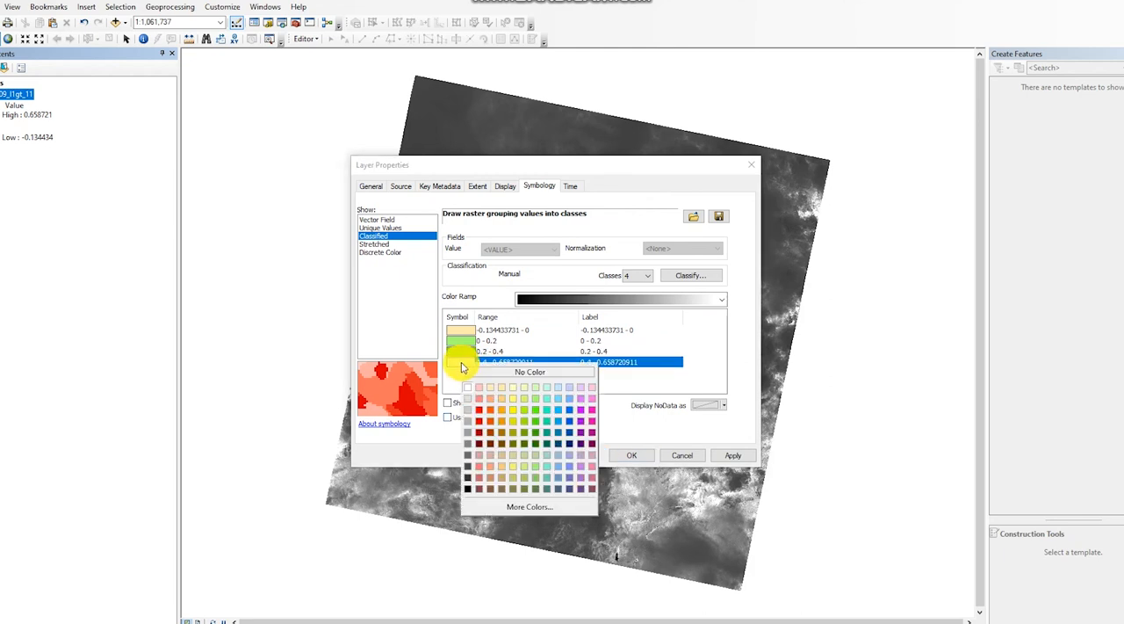
click(547, 440)
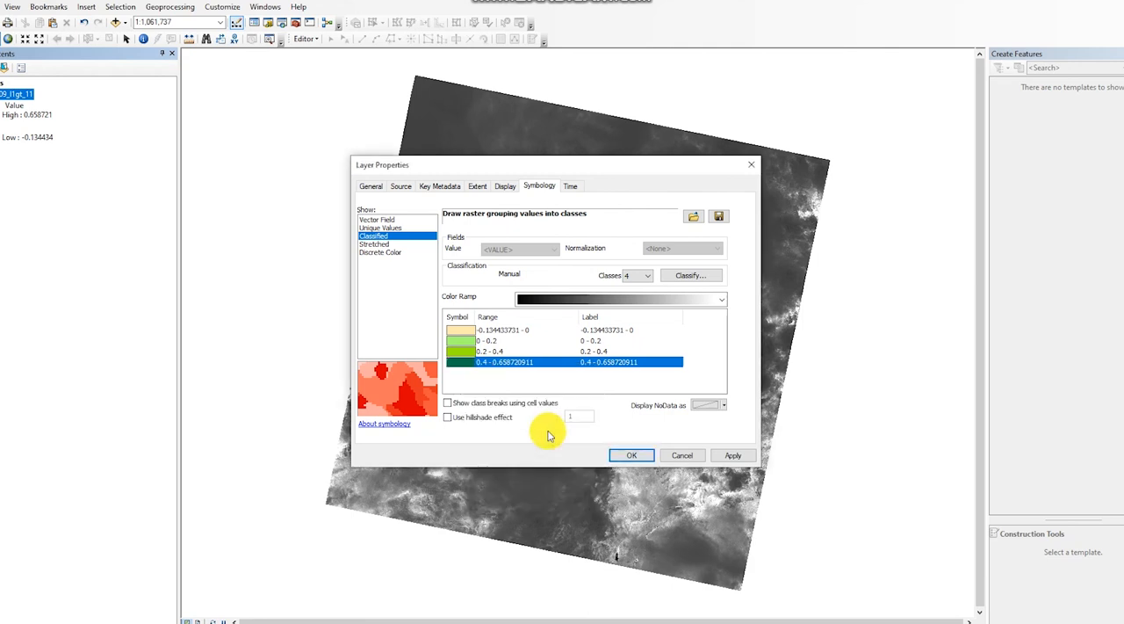
Label the lowest class "land" and the 0 - 0.2 class "shrups".
click(600, 330)
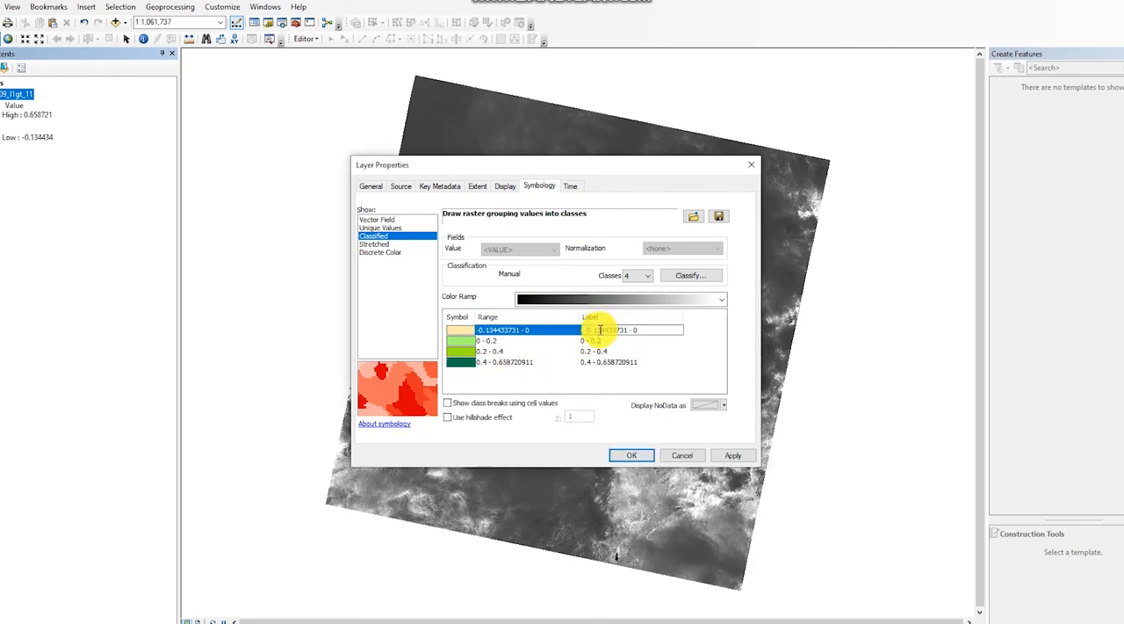
drag(639, 330, 558, 328)
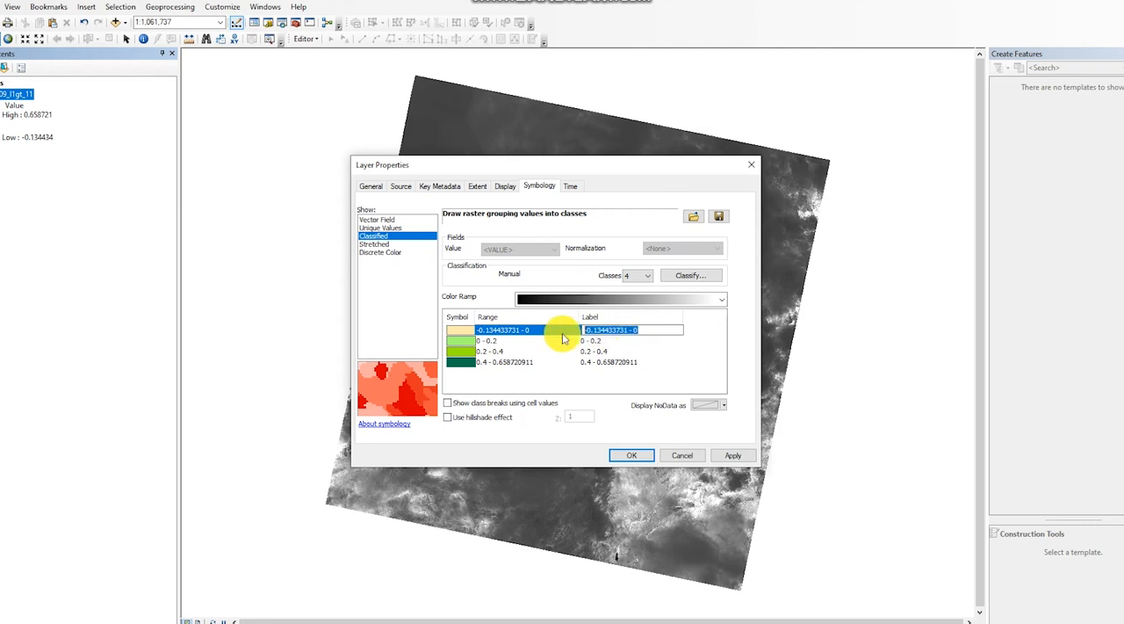
key(BackSpace)
text(land)
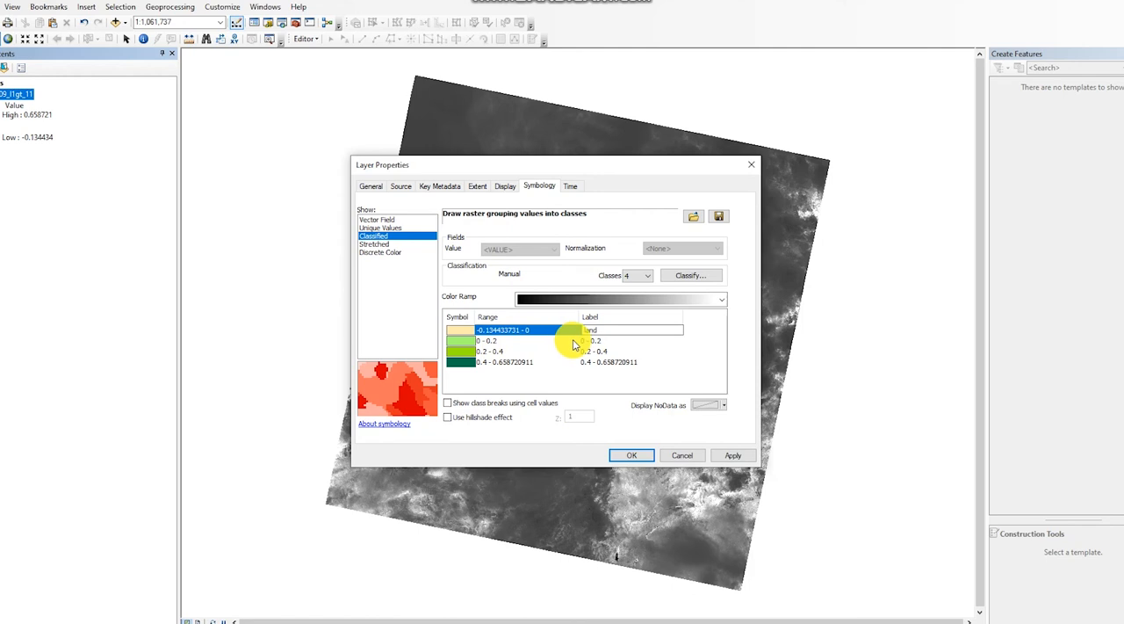
click(585, 340)
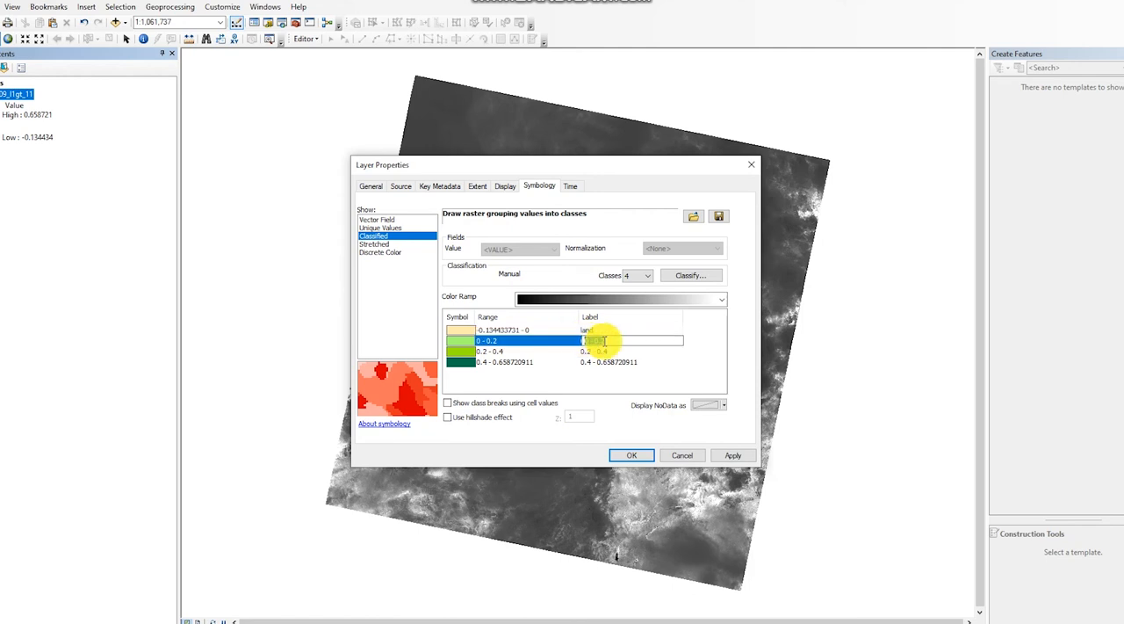
text(s)
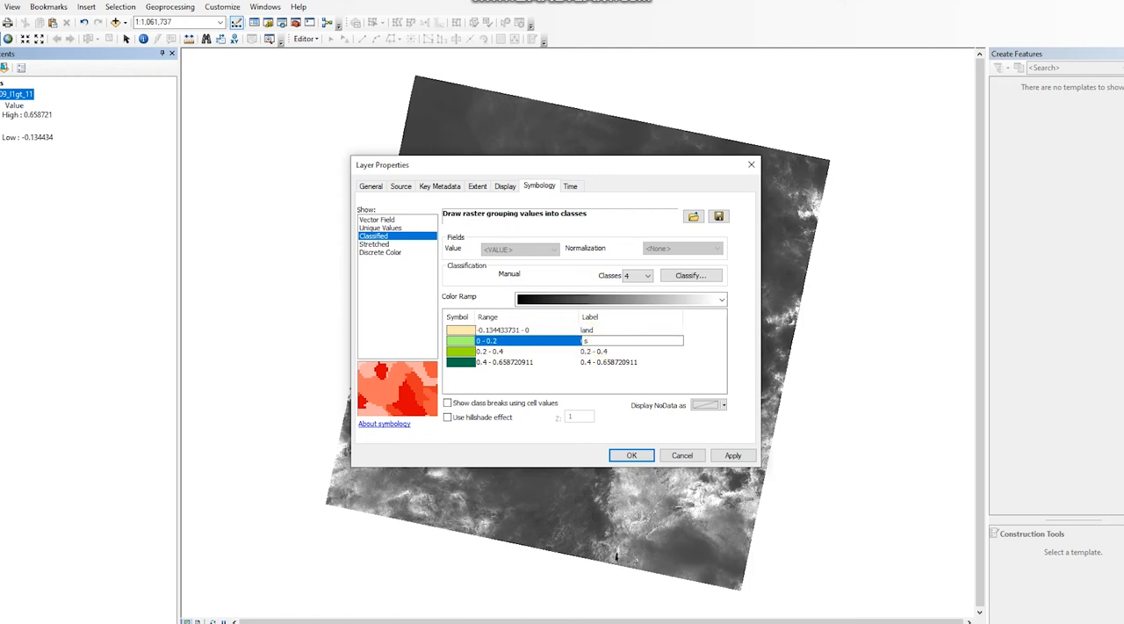
text(hru)
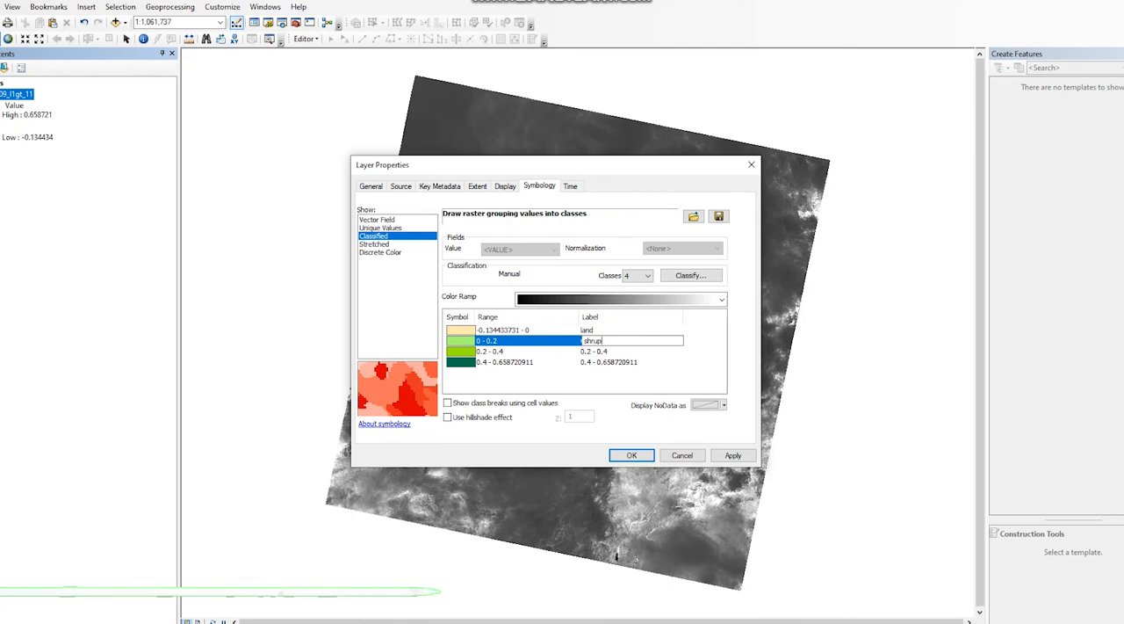
text(bs)
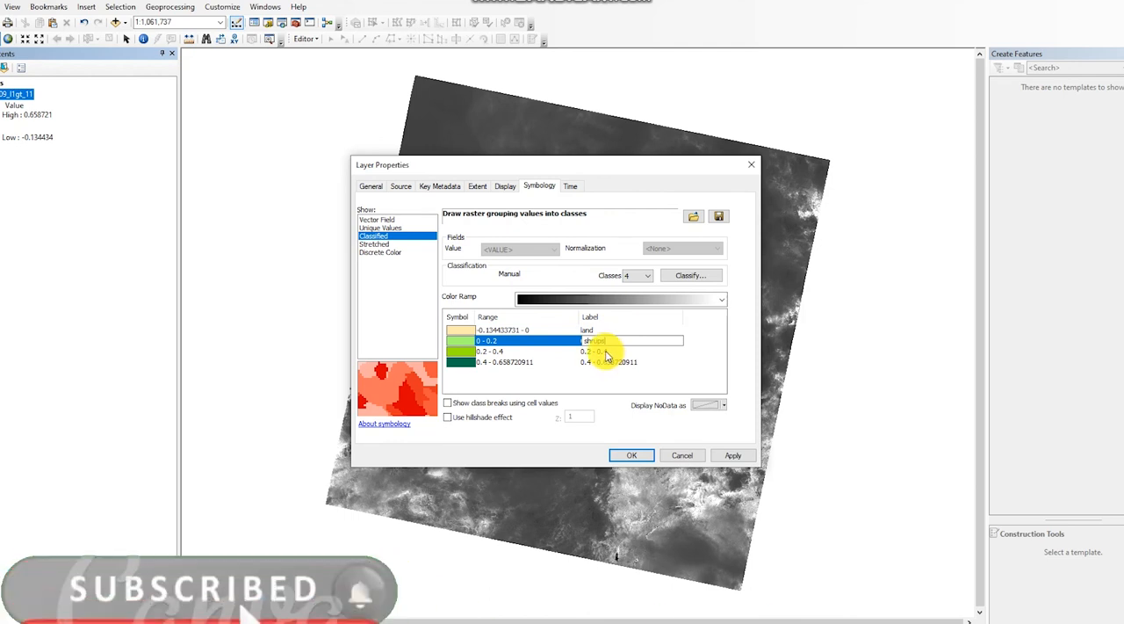
Label the 0.2 - 0.4 class "sparse forest" and the highest class "dense forest", and apply the symbology to the layer.
click(606, 351)
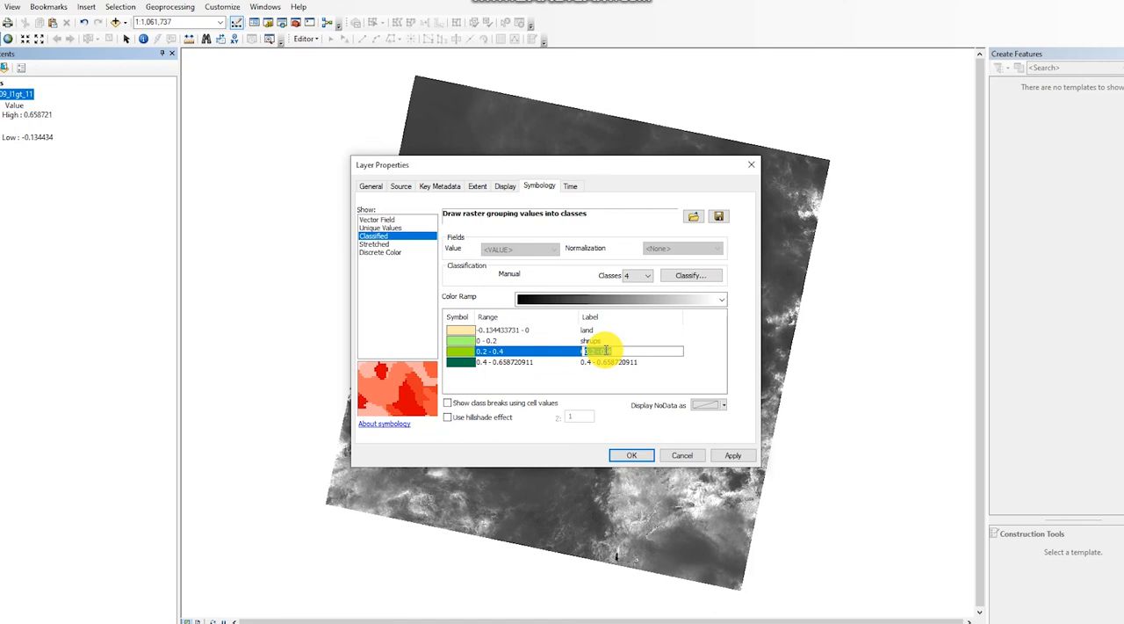
text(sparse forest)
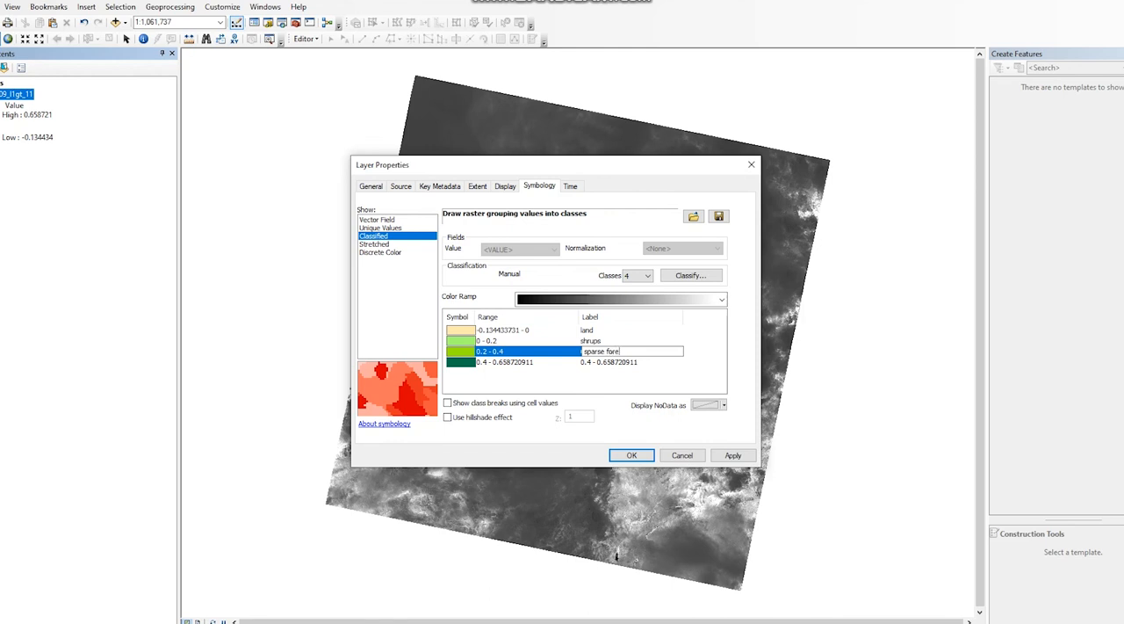
click(613, 361)
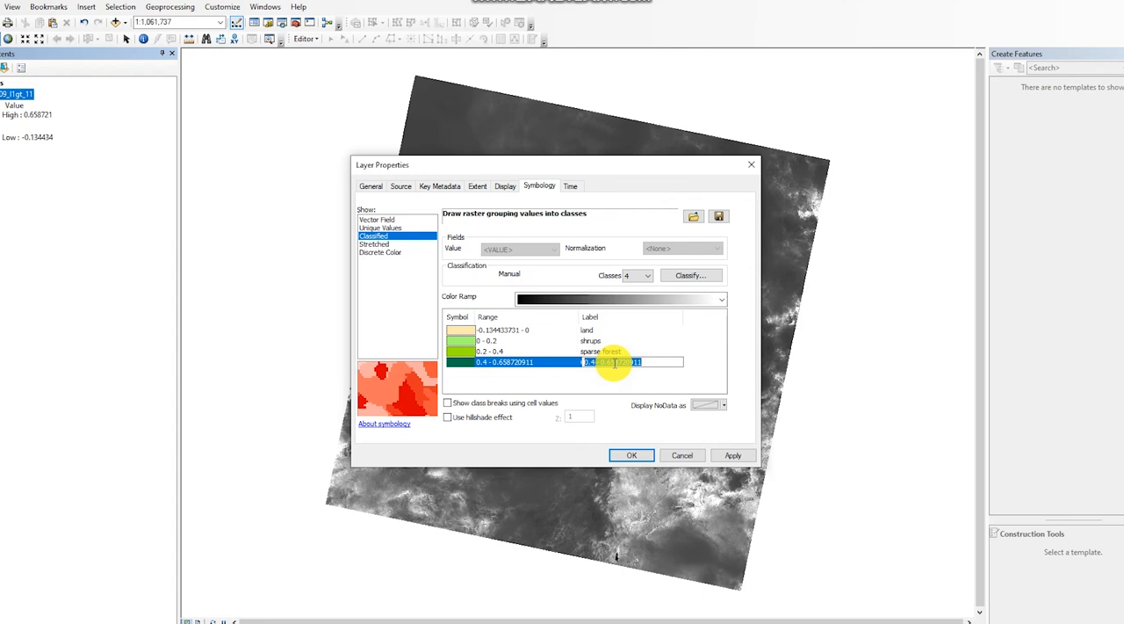
text(dense)
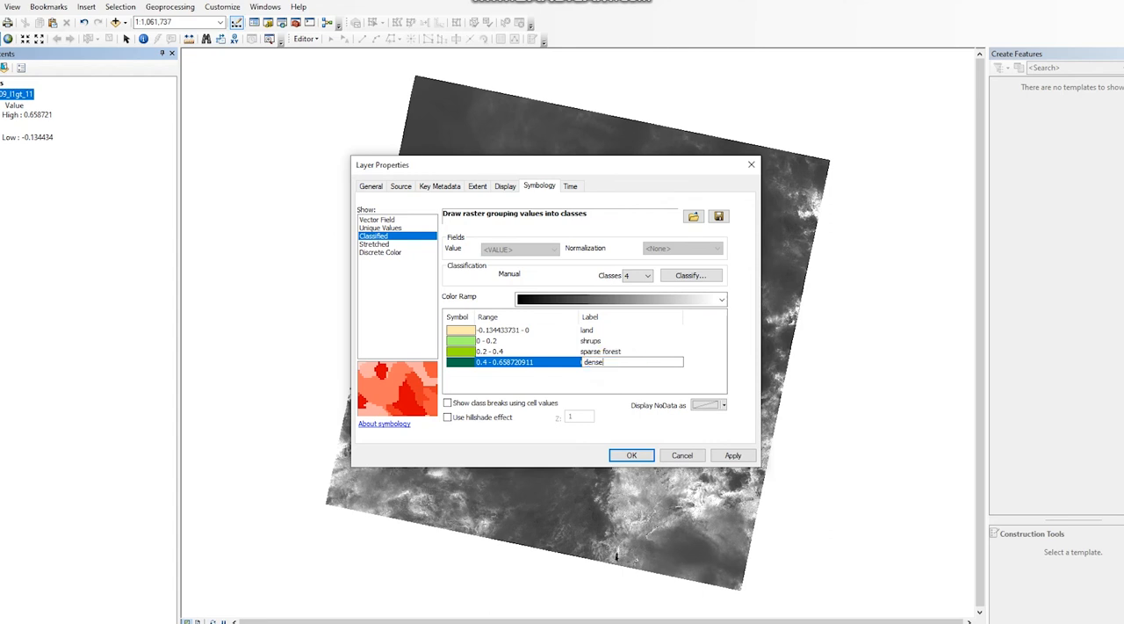
text( forest)
click(694, 375)
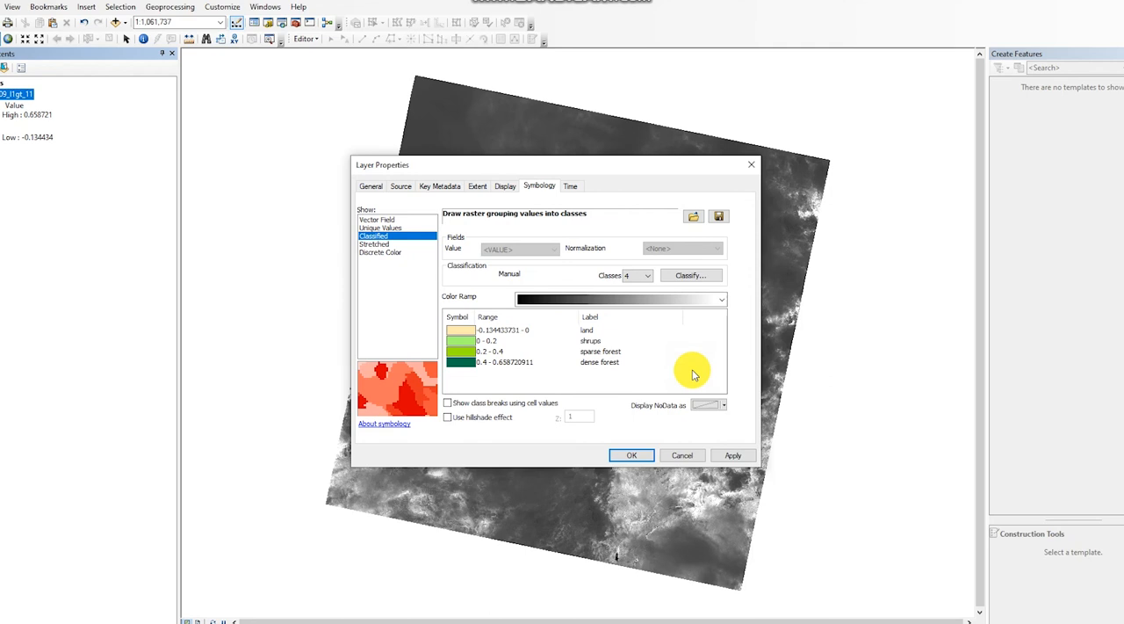
click(732, 455)
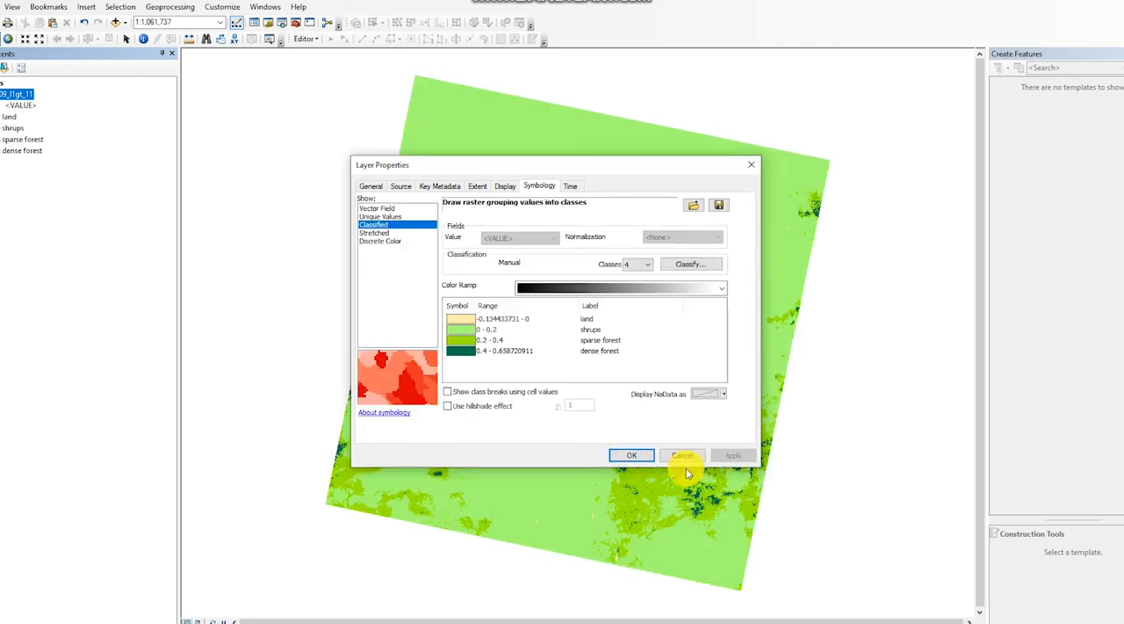
click(642, 456)
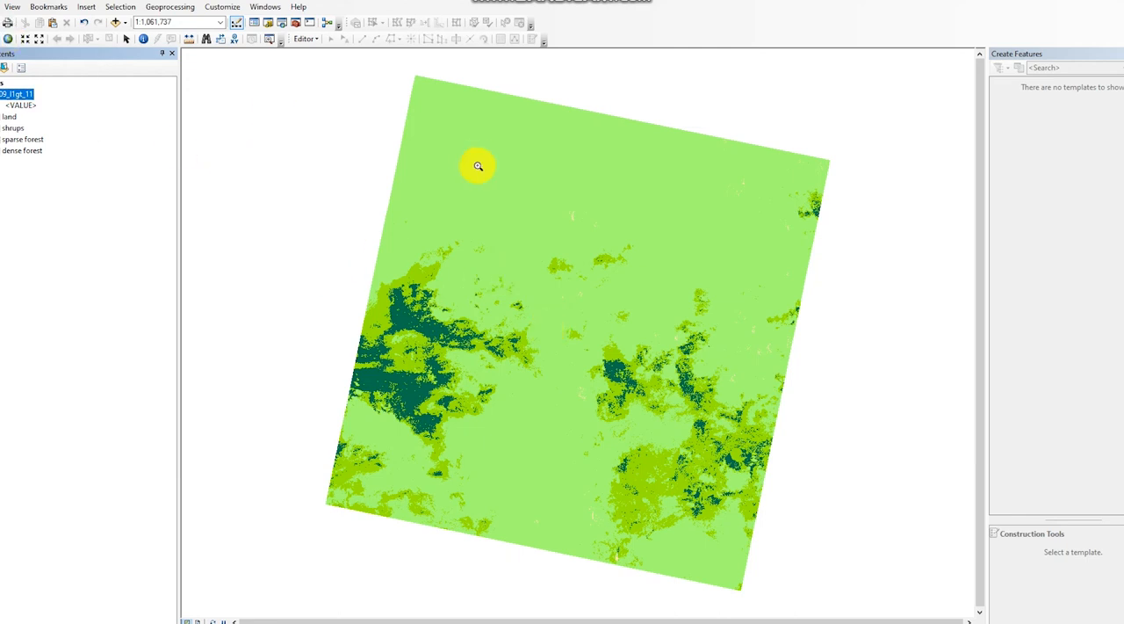
Examine the distribution of the land, shrups, sparse forest and dense forest classes up close and across the full NDVI raster.
drag(472, 180, 584, 309)
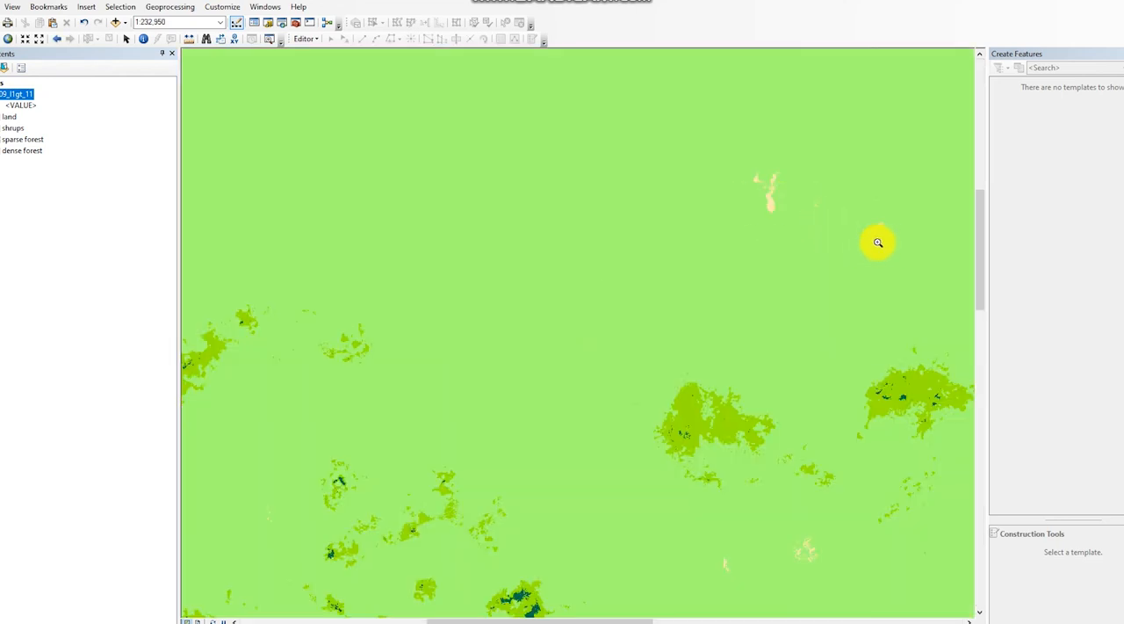
click(5, 39)
drag(447, 408, 679, 117)
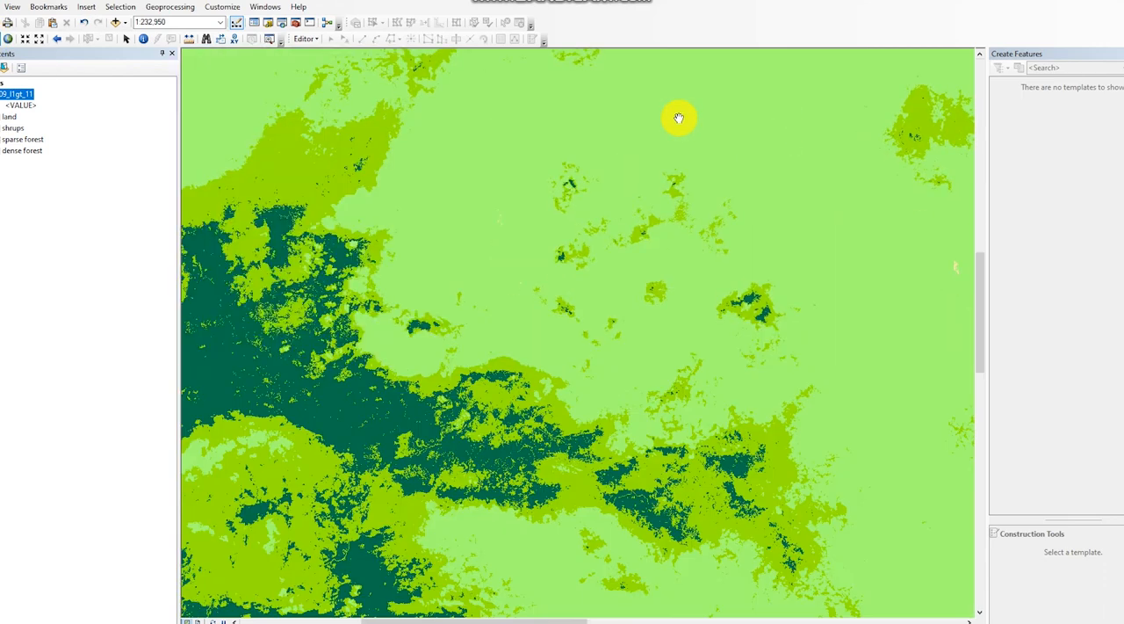
drag(432, 385, 597, 176)
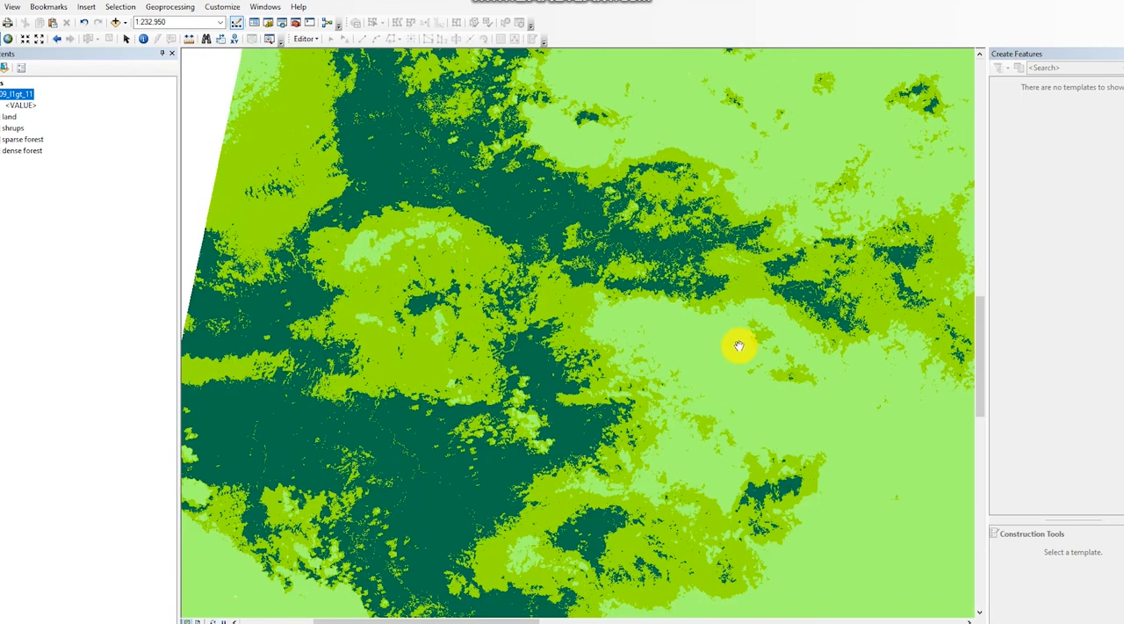
drag(736, 345, 414, 214)
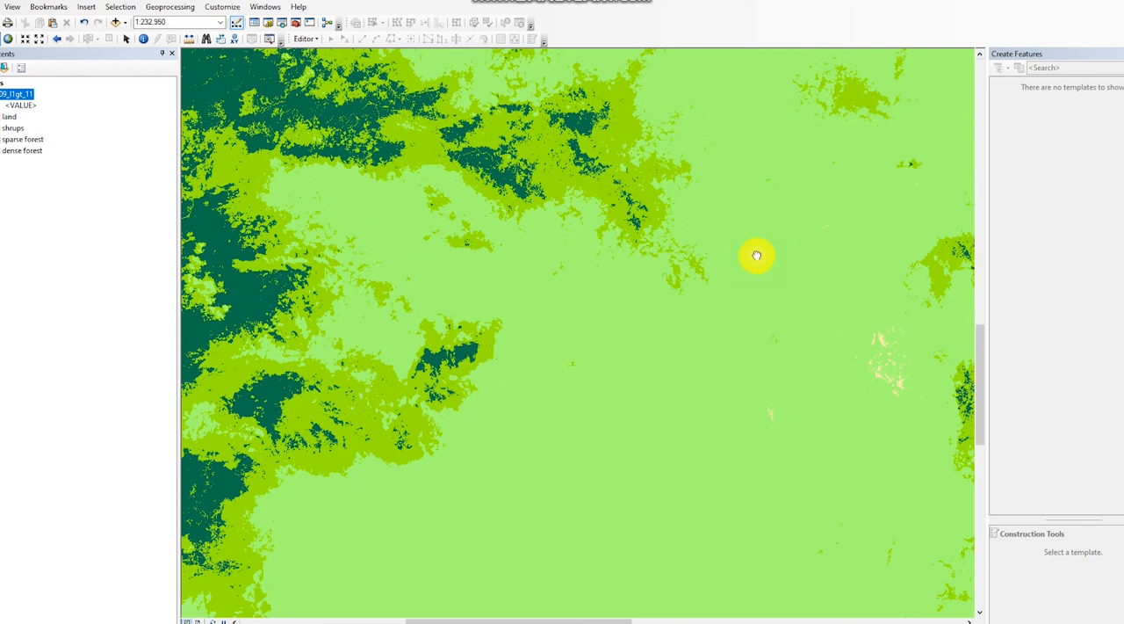
drag(756, 256, 336, 208)
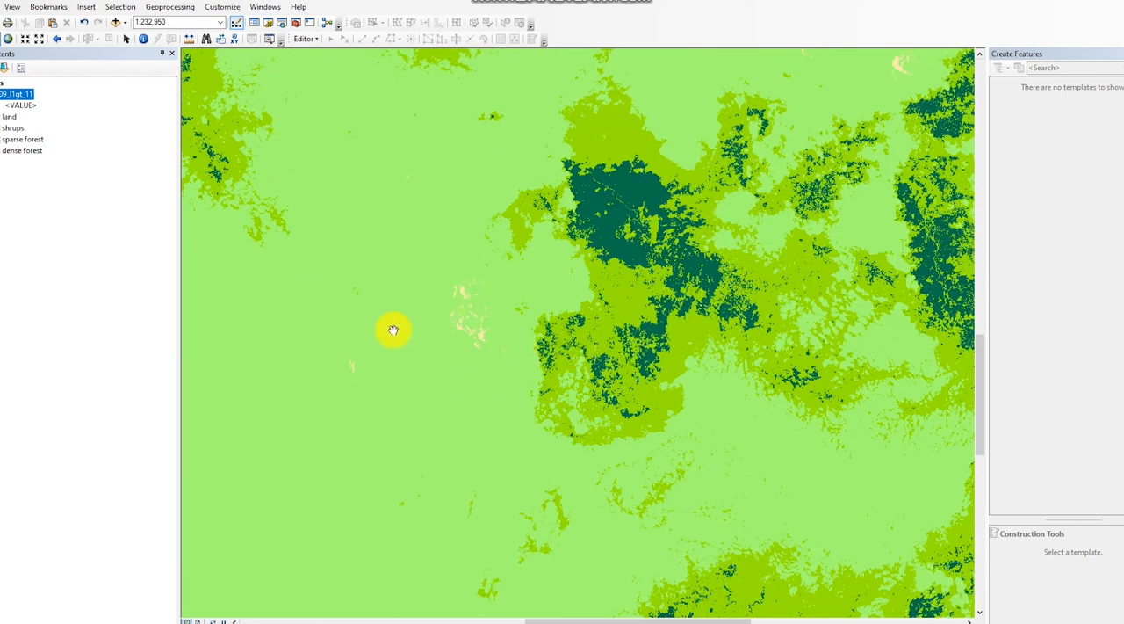
click(9, 40)
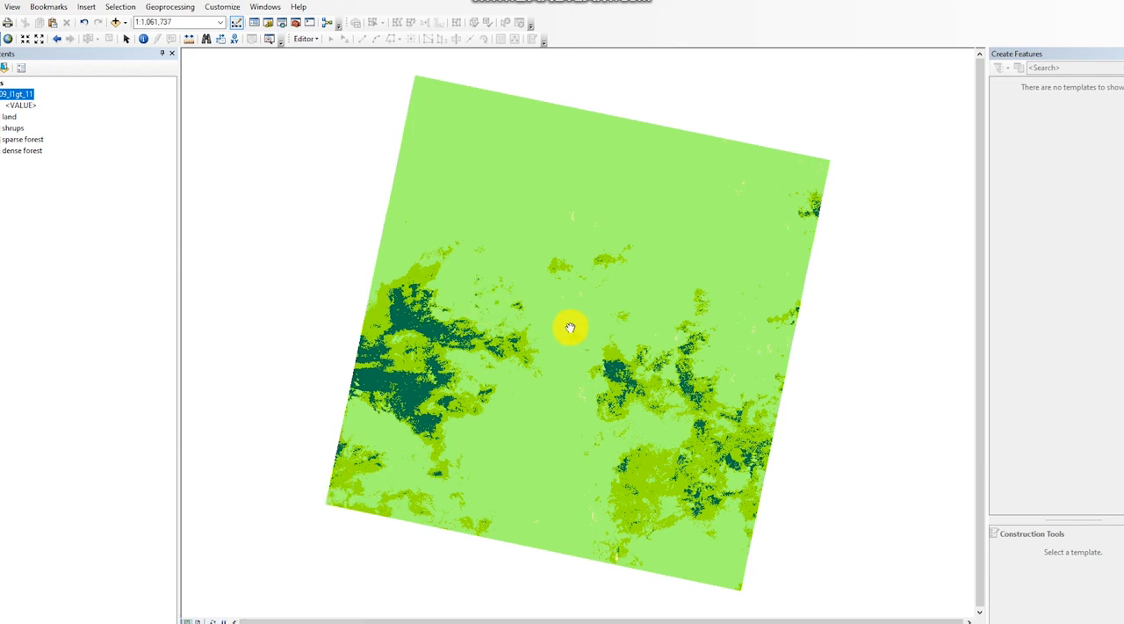
drag(570, 327, 548, 317)
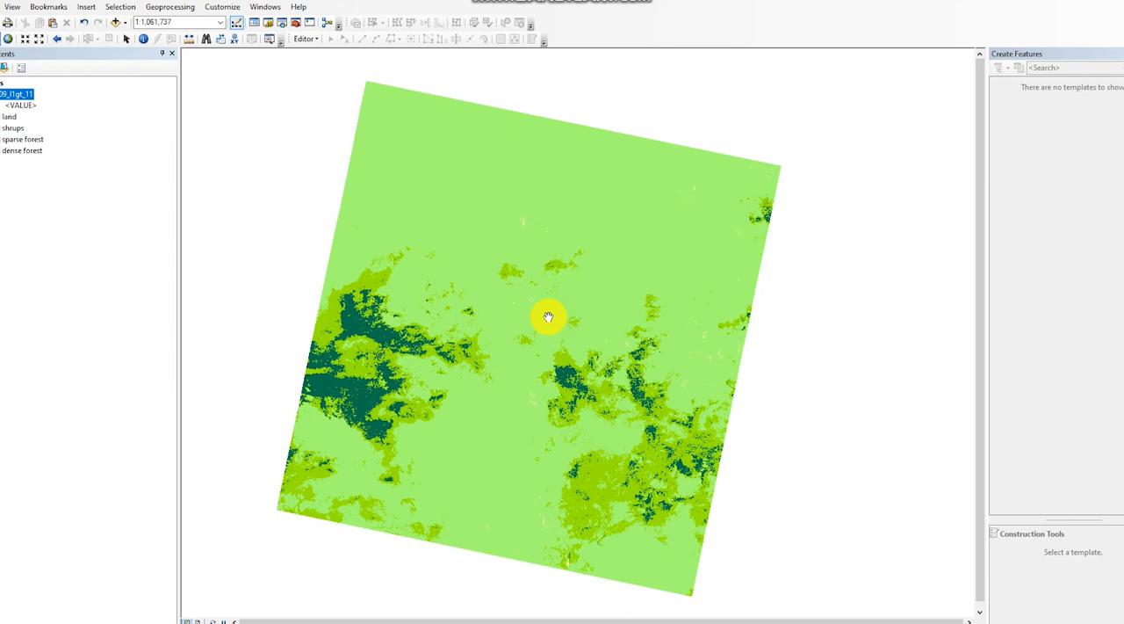